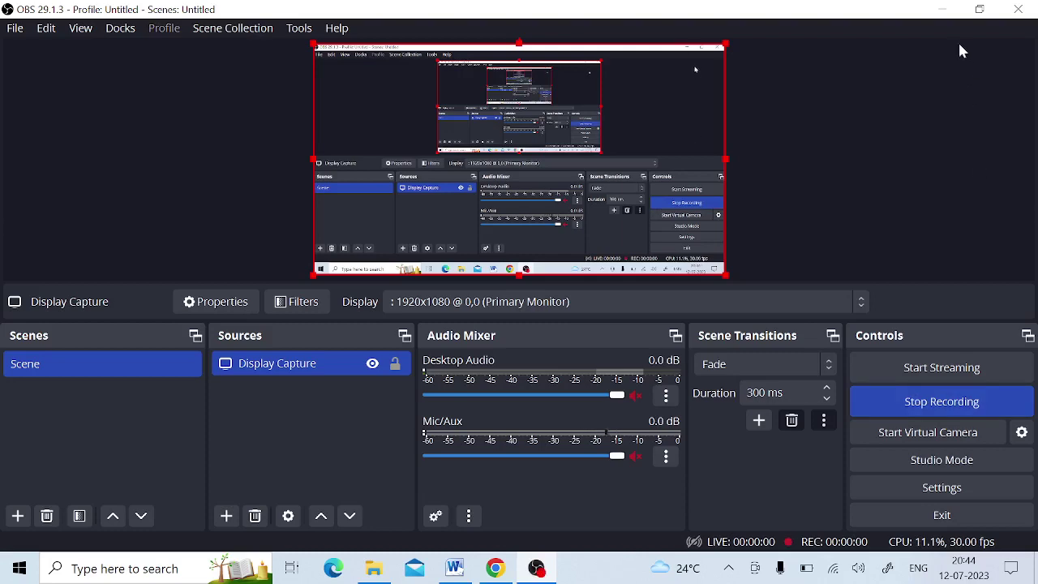
# Step: Start the screen recording, minimize the Videos folder and restore the Add Shapes Word document
pyautogui.click(944, 9)
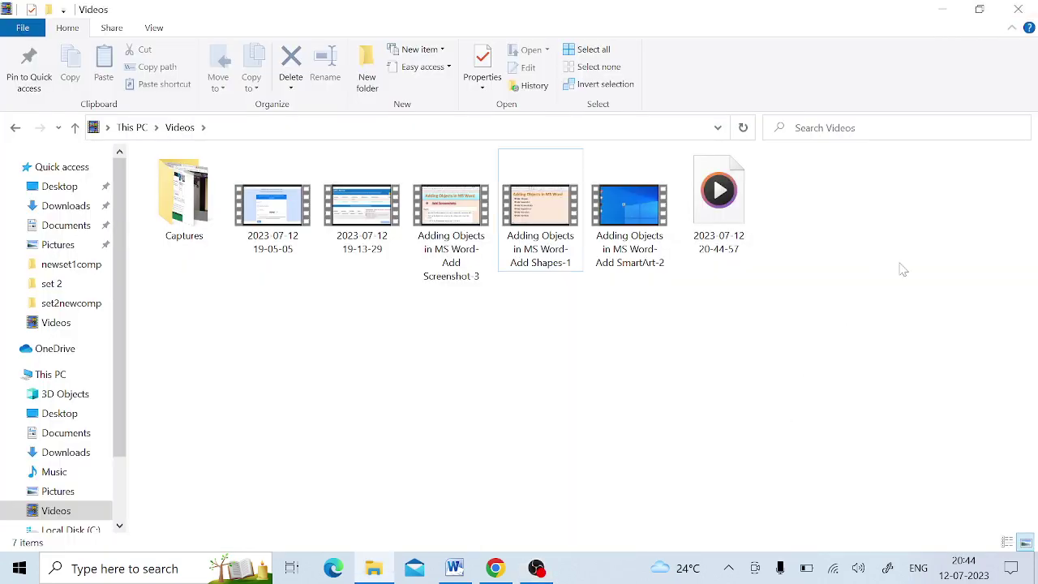
pyautogui.click(943, 9)
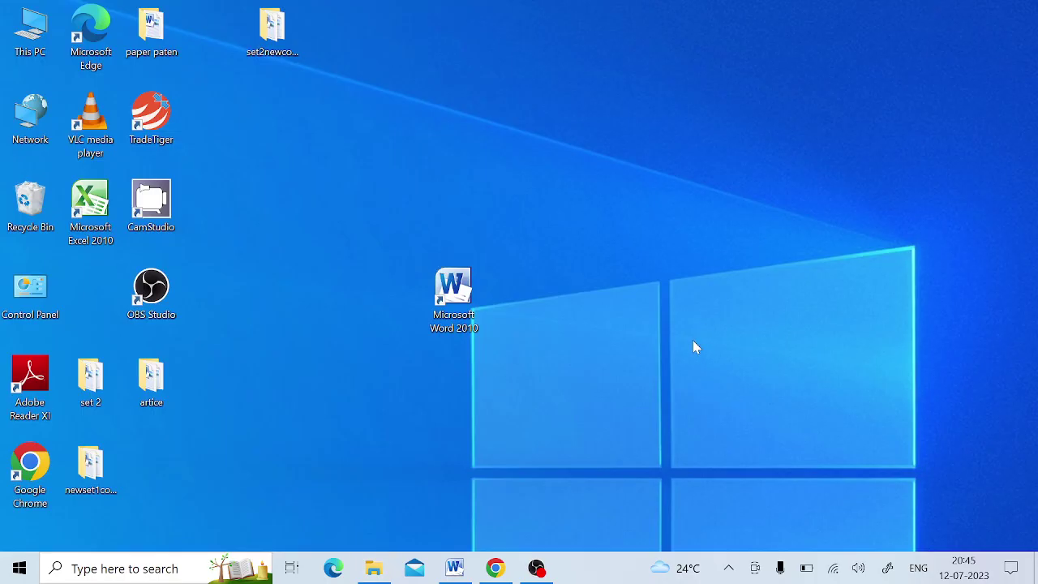
pyautogui.click(457, 569)
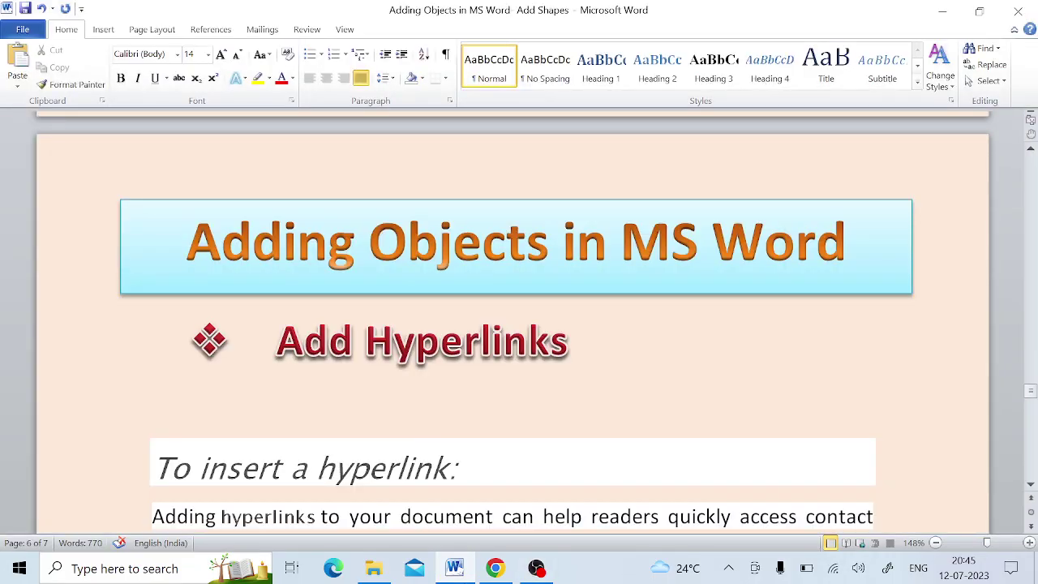
# Step: Read through the Add Hyperlinks instructions in the Add Shapes document, then minimize it
pyautogui.click(328, 241)
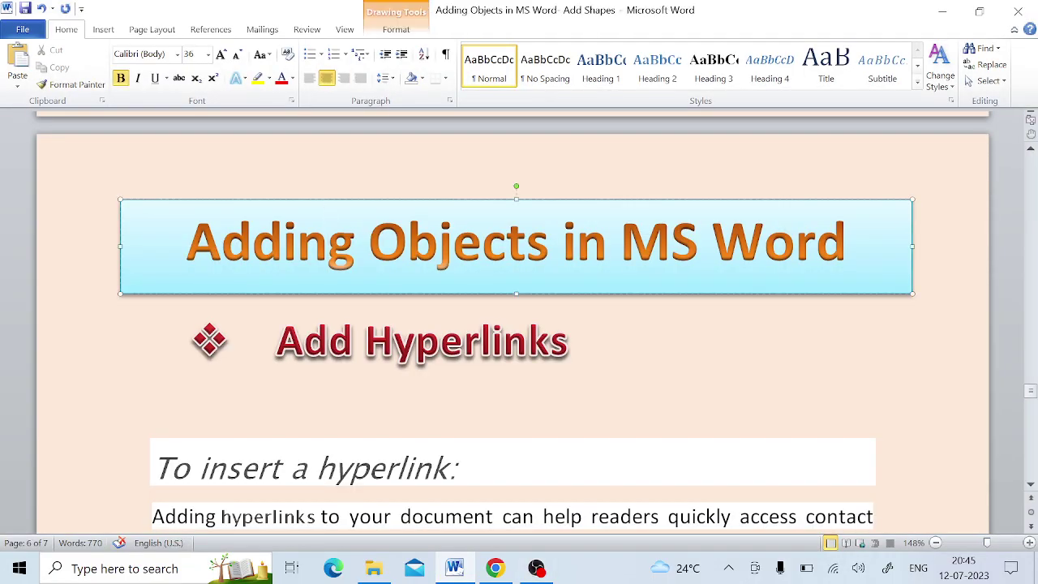
pyautogui.moveTo(277, 340); pyautogui.dragTo(347, 434)
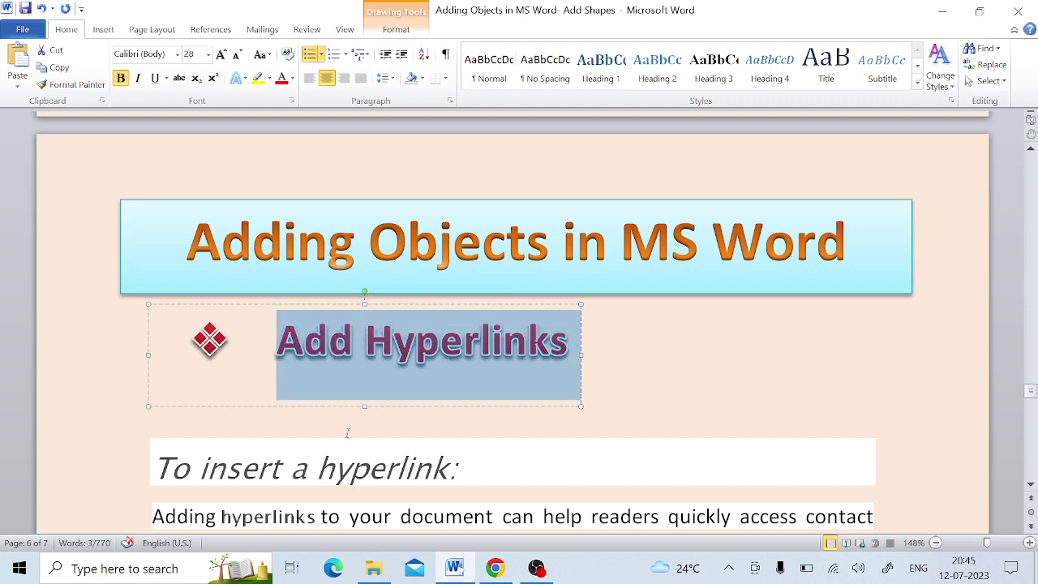
pyautogui.click(151, 474)
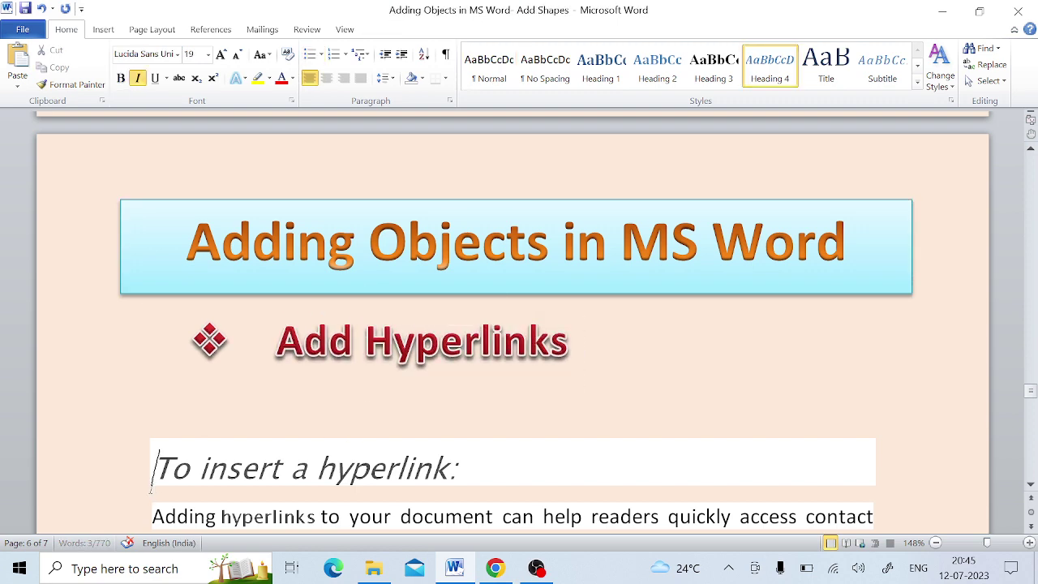
pyautogui.press('Down')
pyautogui.press('Down')
pyautogui.press('Down')
pyautogui.press('Down')
pyautogui.press('Down')
pyautogui.press('Up')
pyautogui.press('Up')
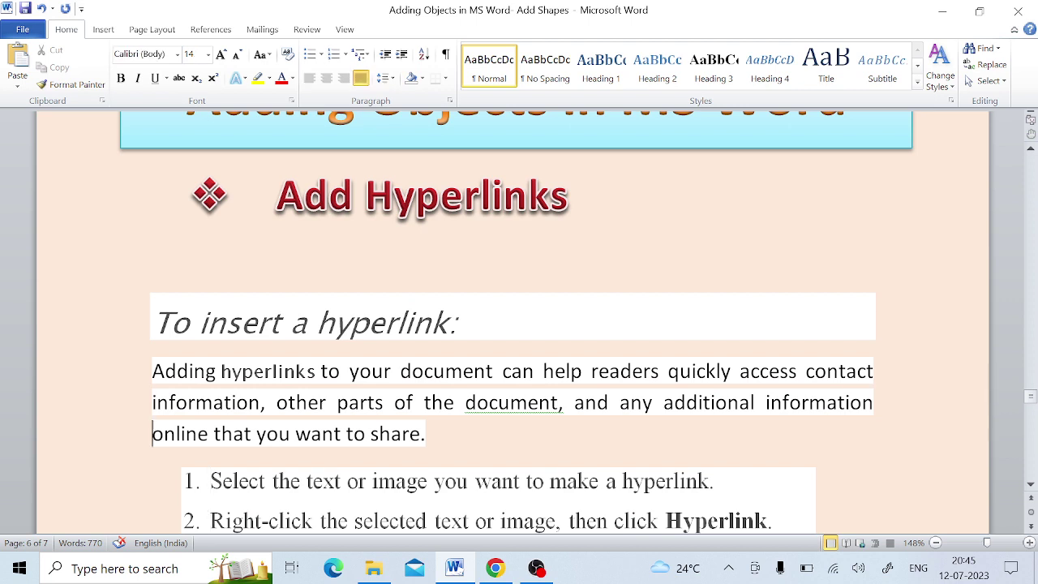
pyautogui.press('Up')
pyautogui.press('Up')
pyautogui.hotkey('shift', 'Down')
pyautogui.hotkey('shift', 'Down')
pyautogui.hotkey('shift', 'Down')
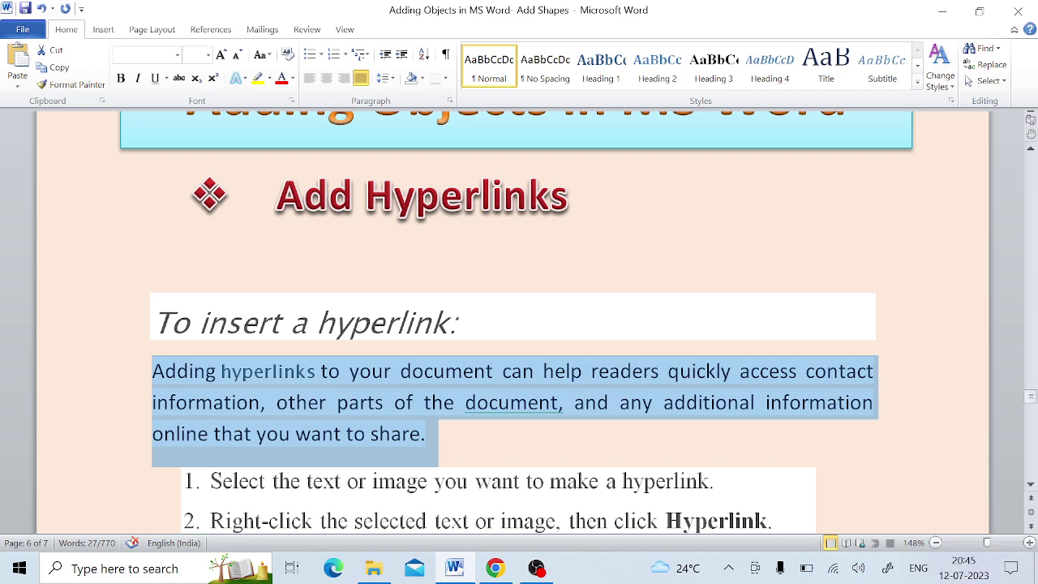
pyautogui.press('Down')
pyautogui.press('Down')
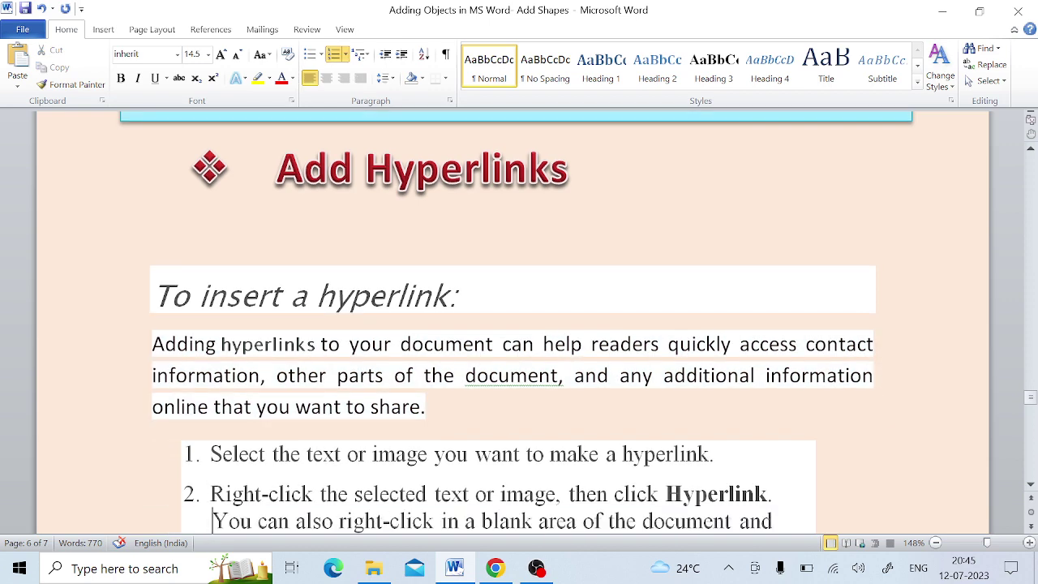
pyautogui.press('Down')
pyautogui.press('Down')
pyautogui.press('Down')
pyautogui.press('Down')
pyautogui.press('Down')
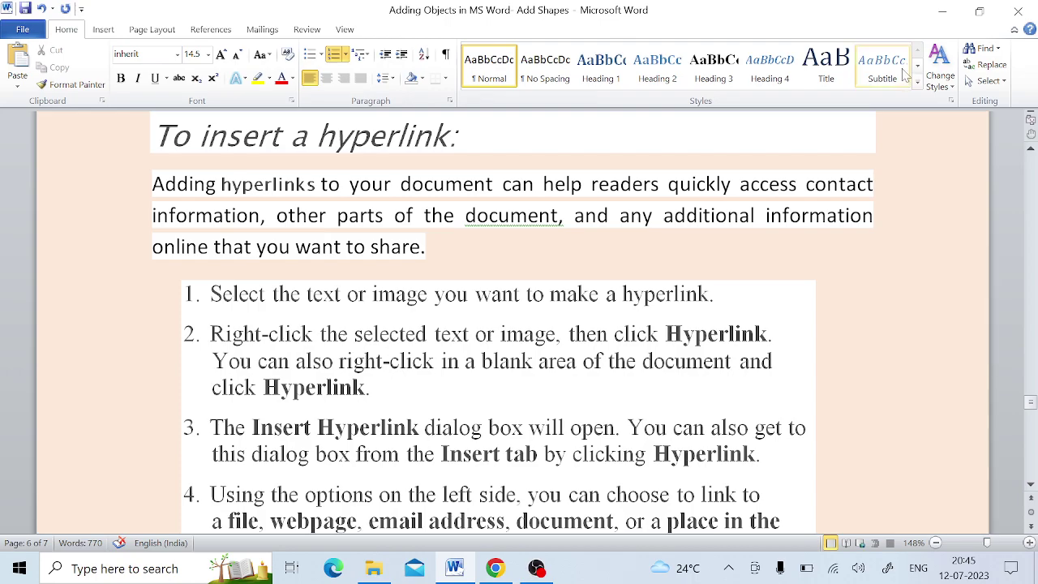
pyautogui.click(943, 12)
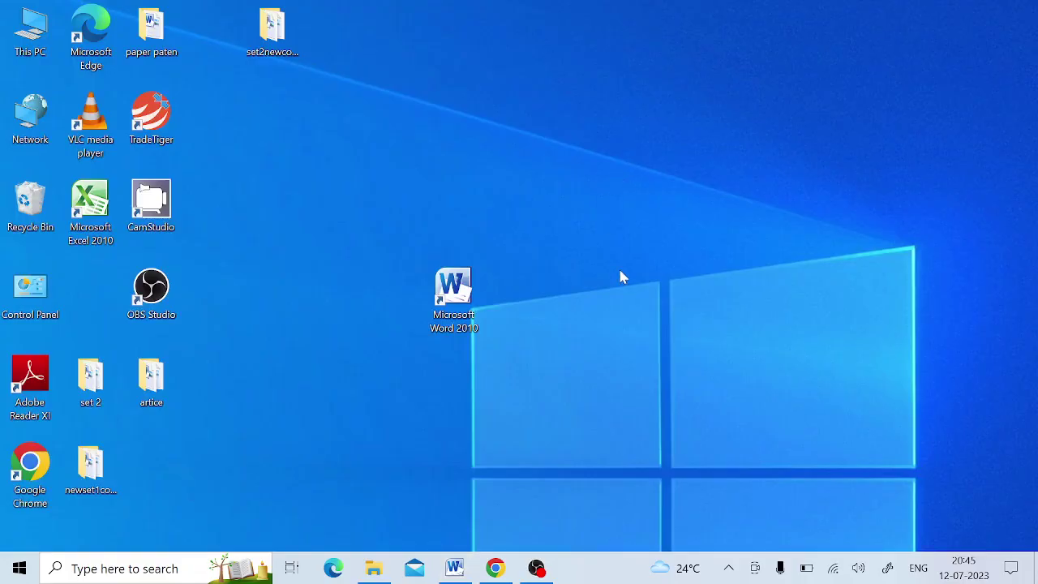
# Step: Launch a new maximized Word document titled 'Text Hyperlinks' with a new line below
pyautogui.doubleClick(459, 299)
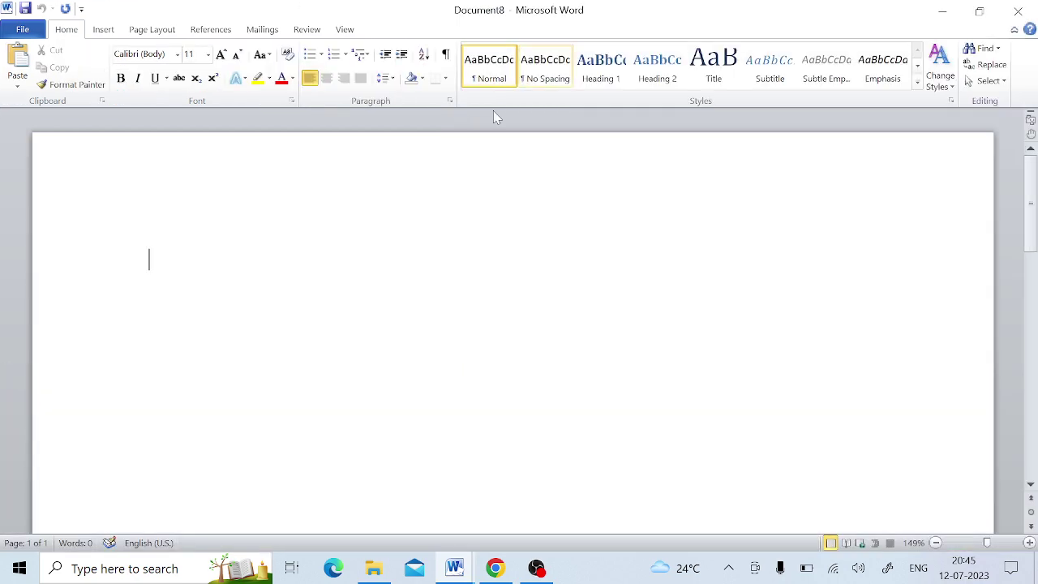
pyautogui.click(424, 26)
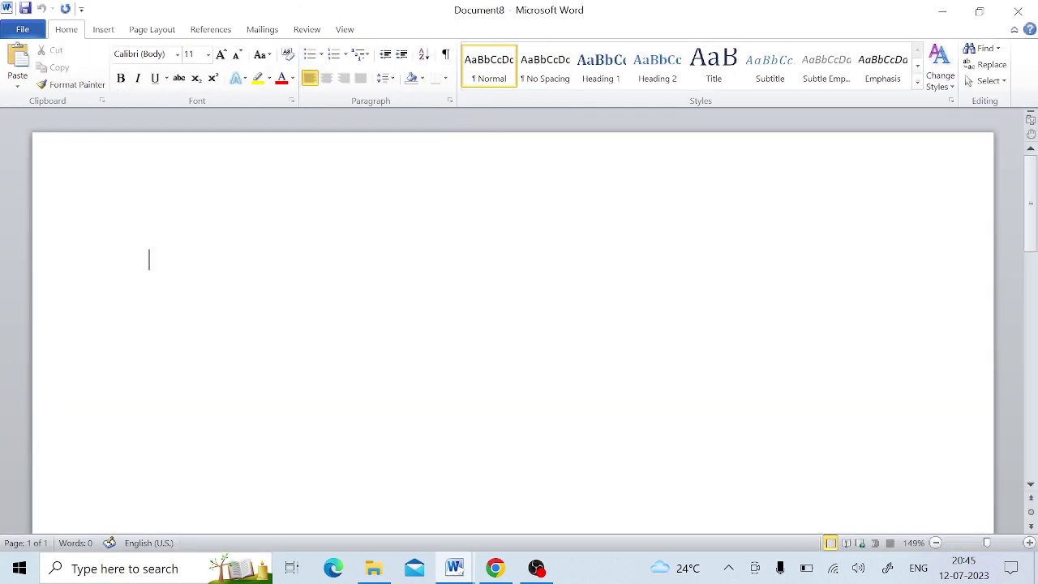
pyautogui.write('Text ')
pyautogui.write('Hy')
pyautogui.write('per')
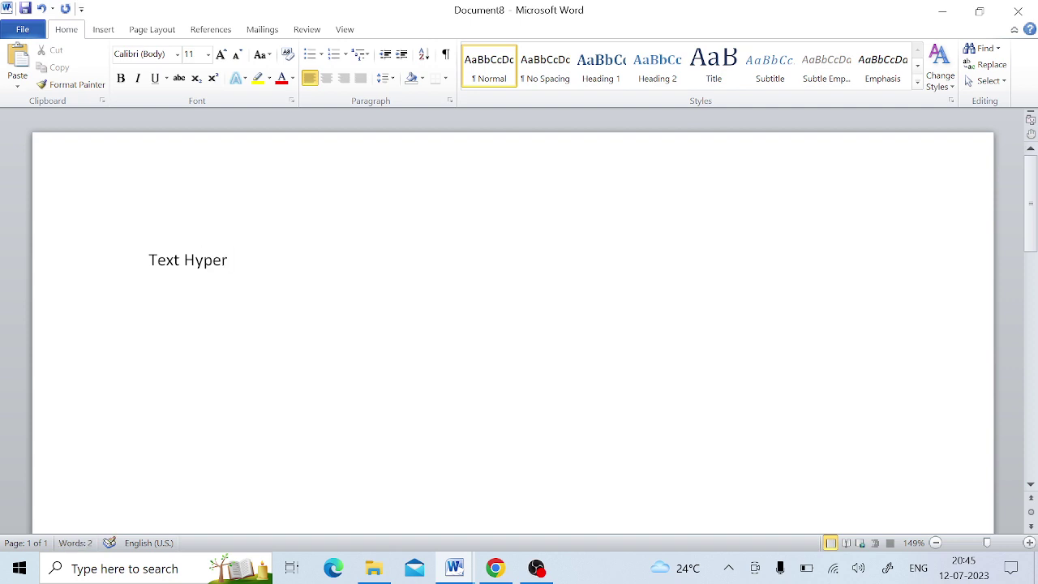
pyautogui.write('link')
pyautogui.press('BackSpace')
pyautogui.write('s')
pyautogui.press('Return')
pyautogui.press('Return')
# Step: Type list item '1) Add Shapes Document', select its text, and switch to the Add Shapes document
pyautogui.write('1) ')
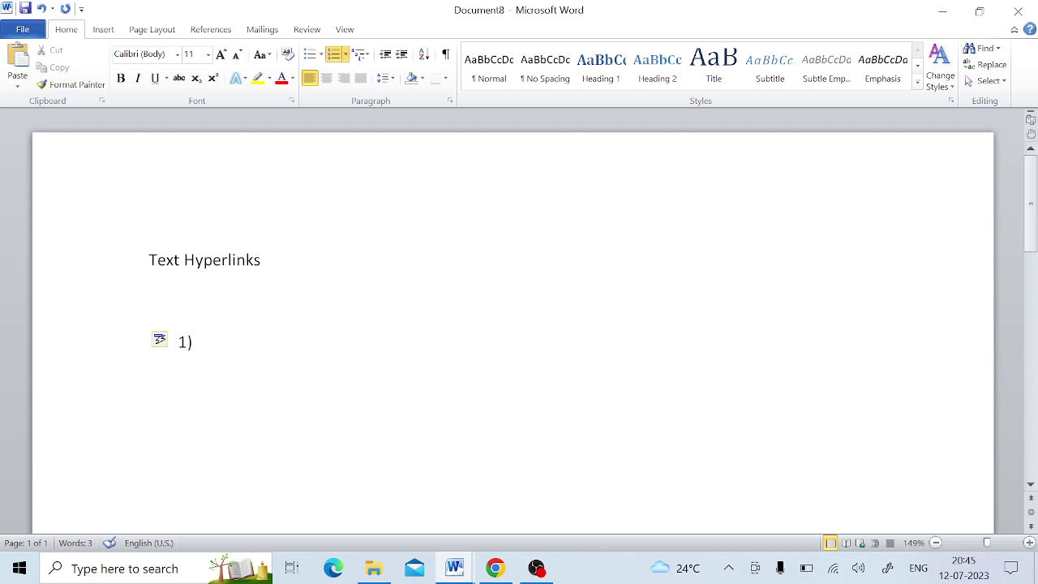
pyautogui.write('Add')
pyautogui.write(' Shap')
pyautogui.write('es')
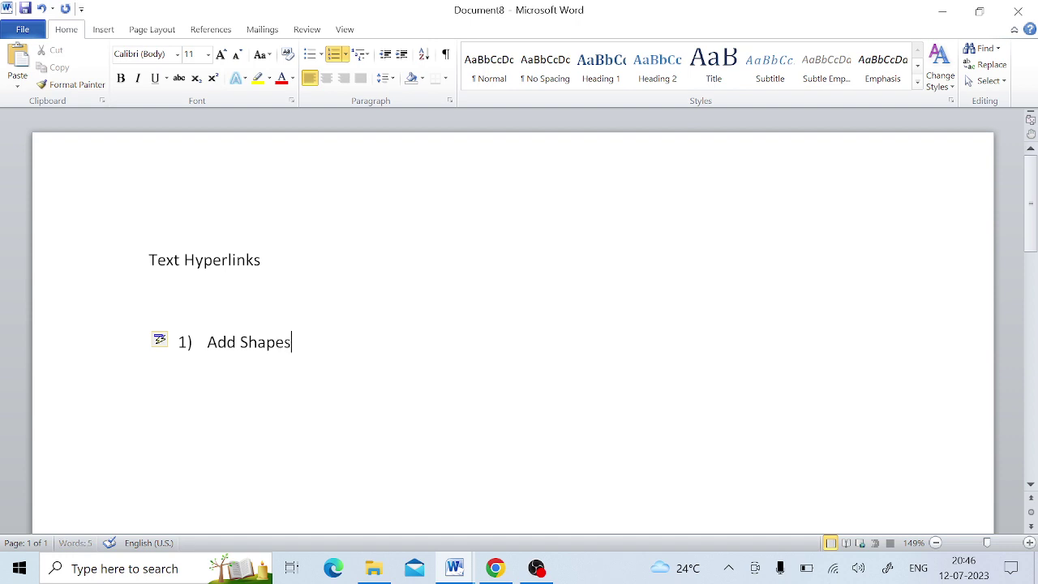
pyautogui.write(' Do')
pyautogui.write('cumnet')
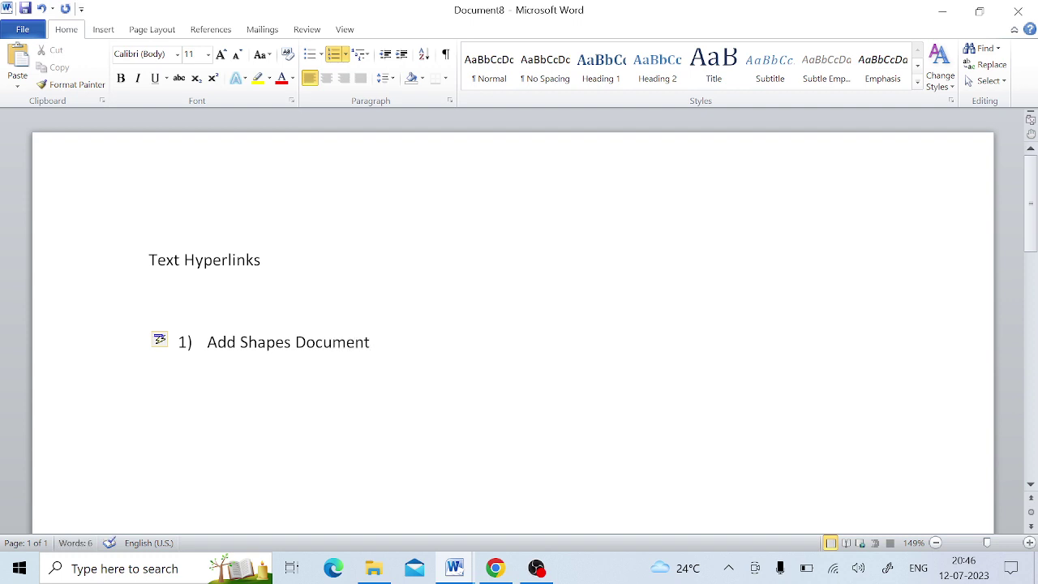
pyautogui.click(210, 350)
pyautogui.hotkey('shift', 'Right')
pyautogui.hotkey('shift', 'Right')
pyautogui.hotkey('shift', 'Right')
pyautogui.hotkey('shift', 'Right')
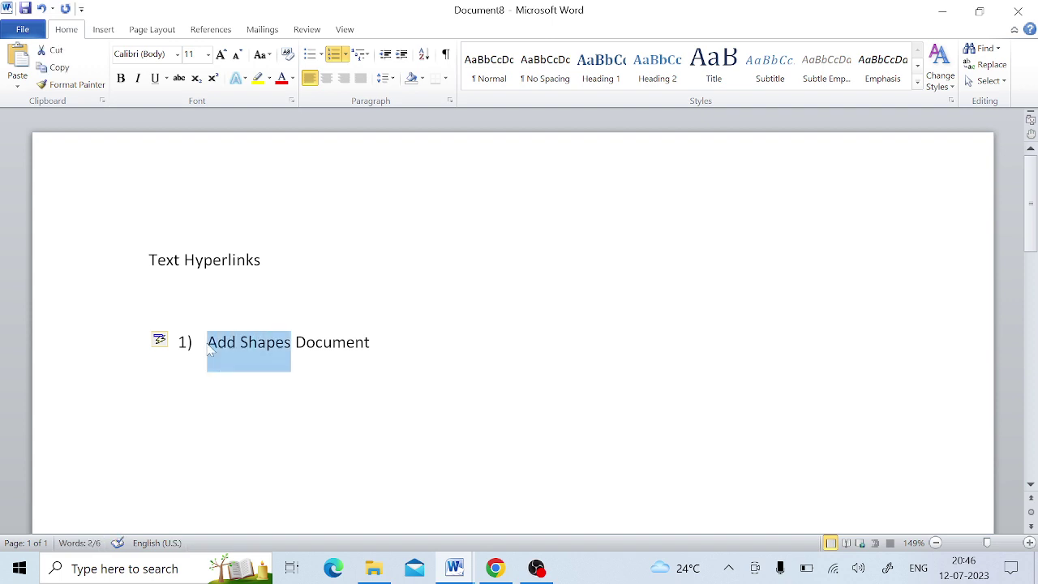
pyautogui.hotkey('shift', 'Right')
pyautogui.hotkey('shift', 'Right')
pyautogui.hotkey('shift', 'Right')
pyautogui.hotkey('shift', 'Right')
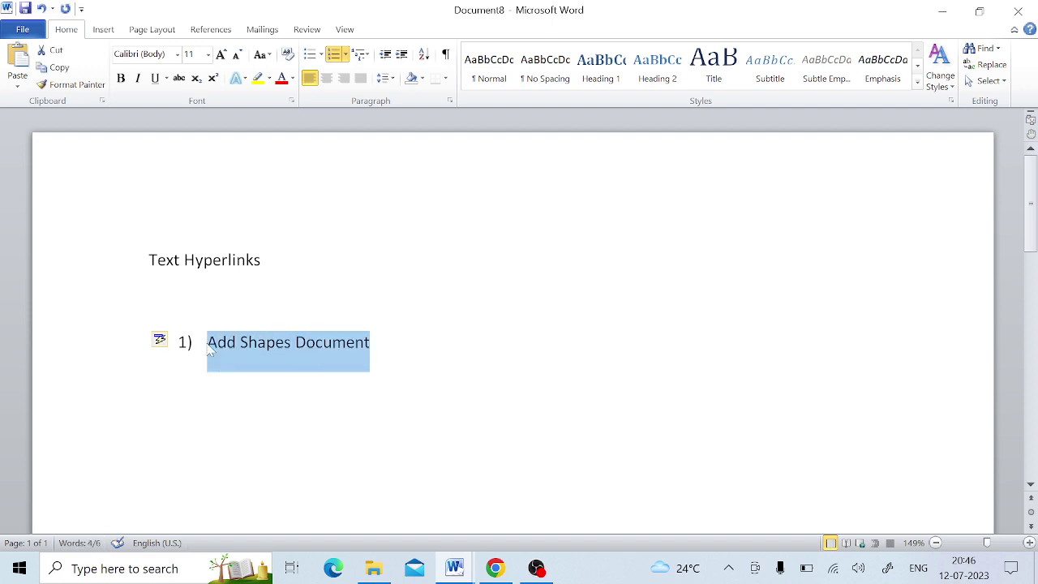
pyautogui.hotkey('alt', 'Tab')
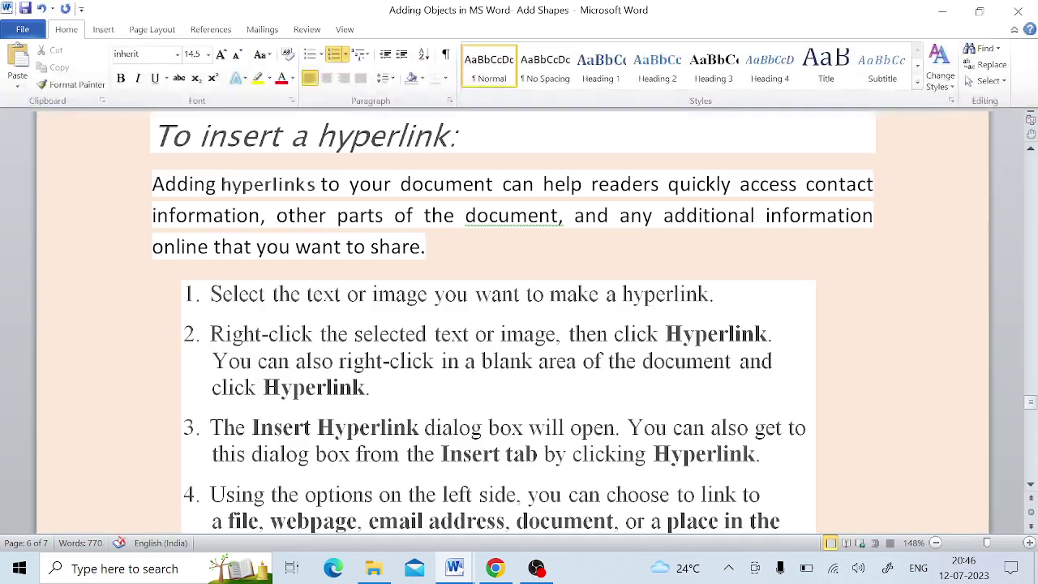
# Step: Highlight and then deselect instruction item 2 about linking selected text
pyautogui.moveTo(210, 334)
pyautogui.mouseDown()
pyautogui.moveTo(557, 334)
pyautogui.moveTo(689, 378)
pyautogui.moveTo(730, 371)
pyautogui.mouseUp()
pyautogui.click(371, 388)
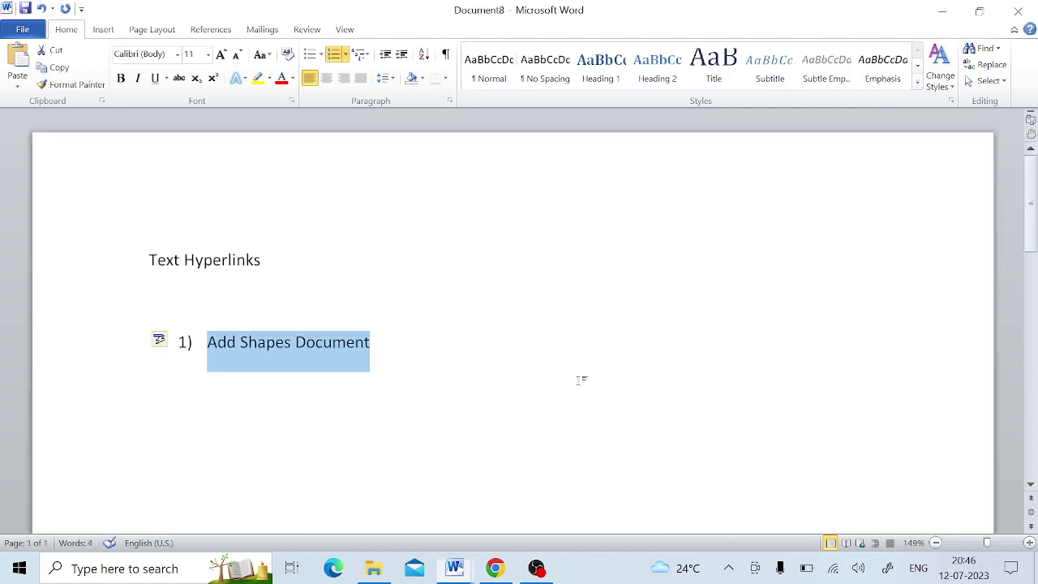
# Step: Hyperlink 'Add Shapes Document' to the file 'Adding Objects in MS Word- Add Shapes.docx'
pyautogui.click(96, 34)
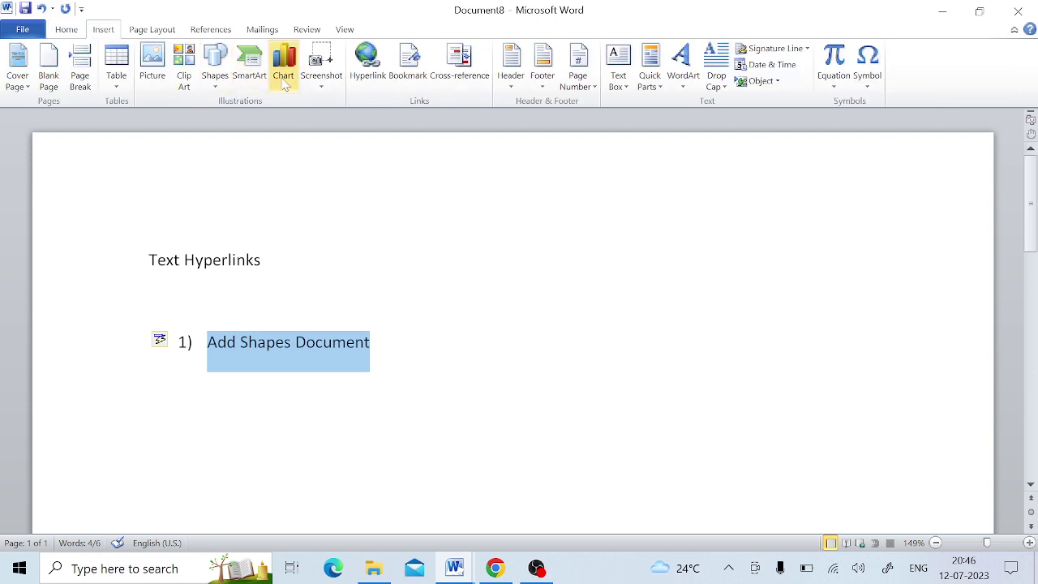
pyautogui.click(373, 73)
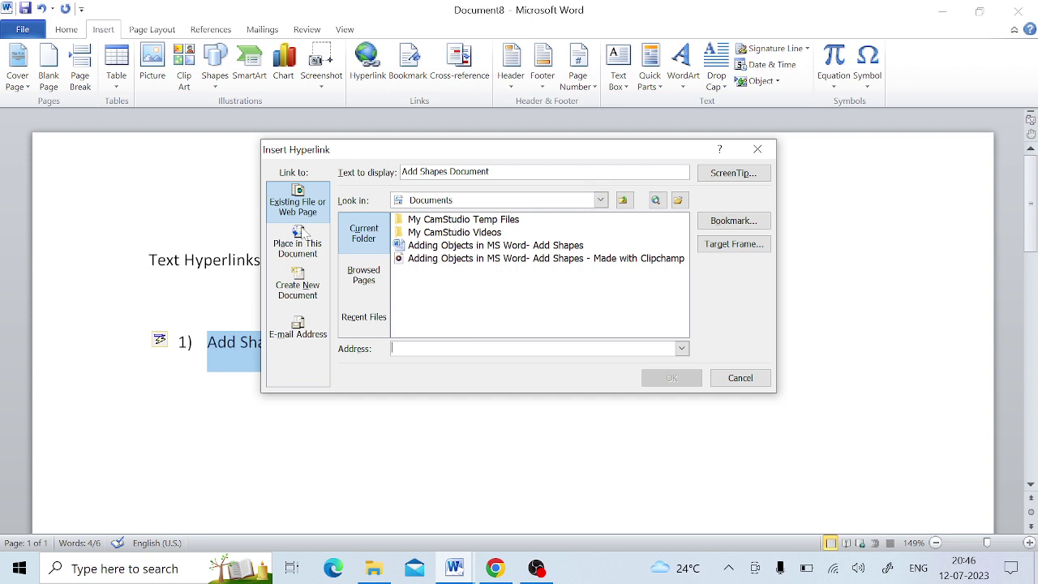
pyautogui.click(421, 248)
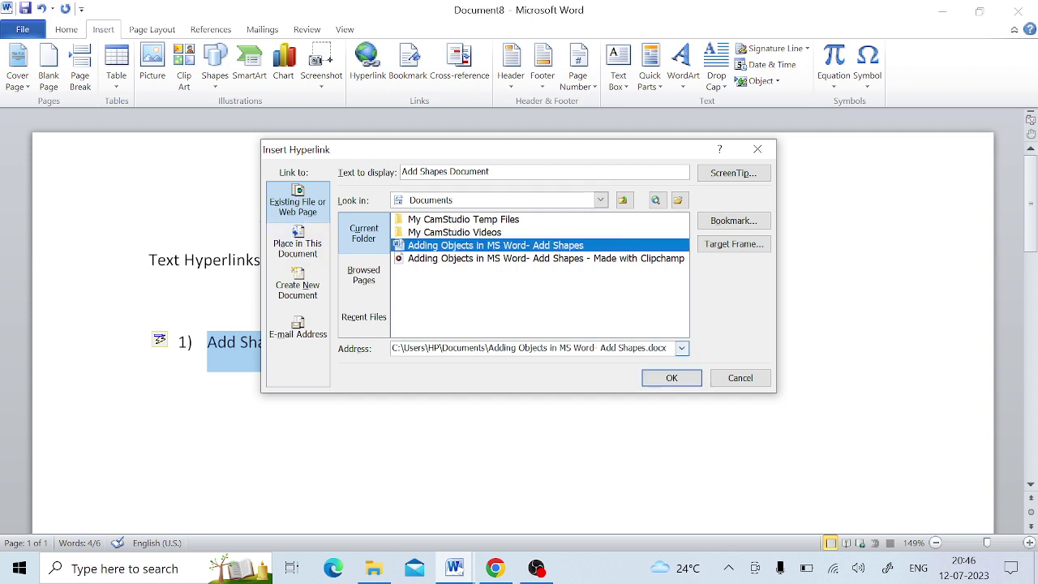
pyautogui.click(395, 348)
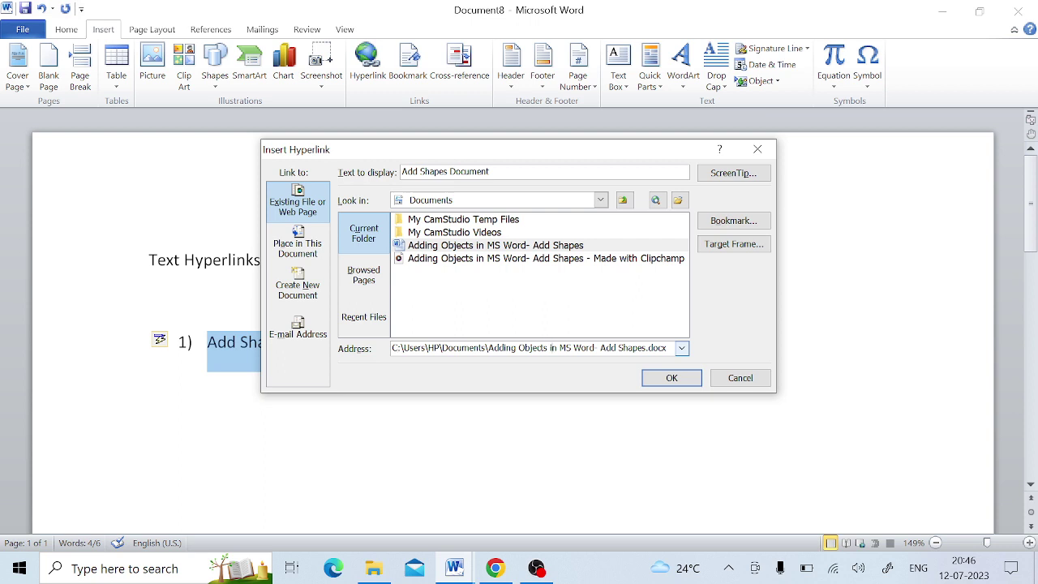
pyautogui.doubleClick(555, 348)
pyautogui.hotkey('ctrl', 'a')
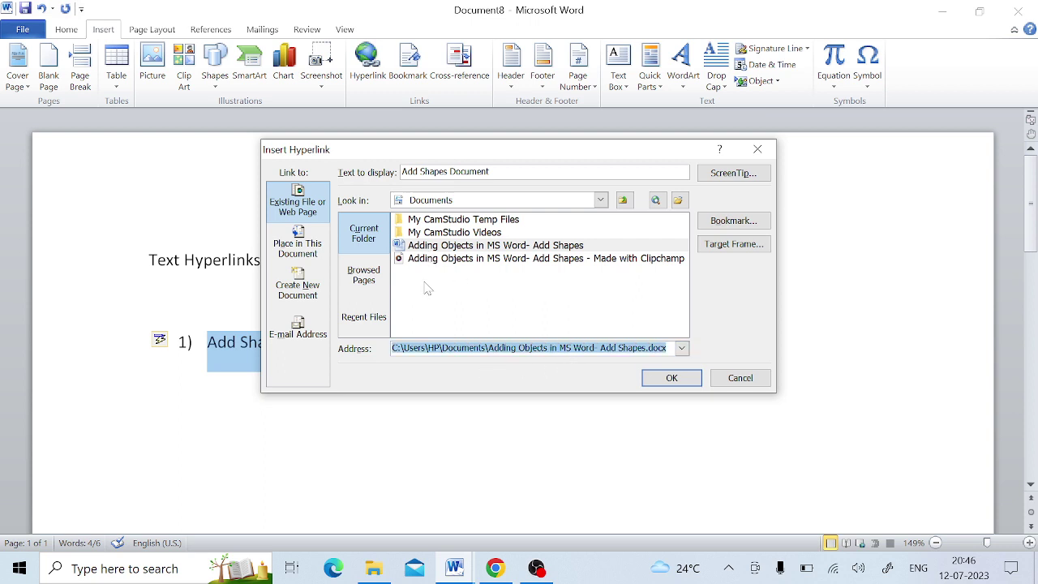
pyautogui.click(662, 381)
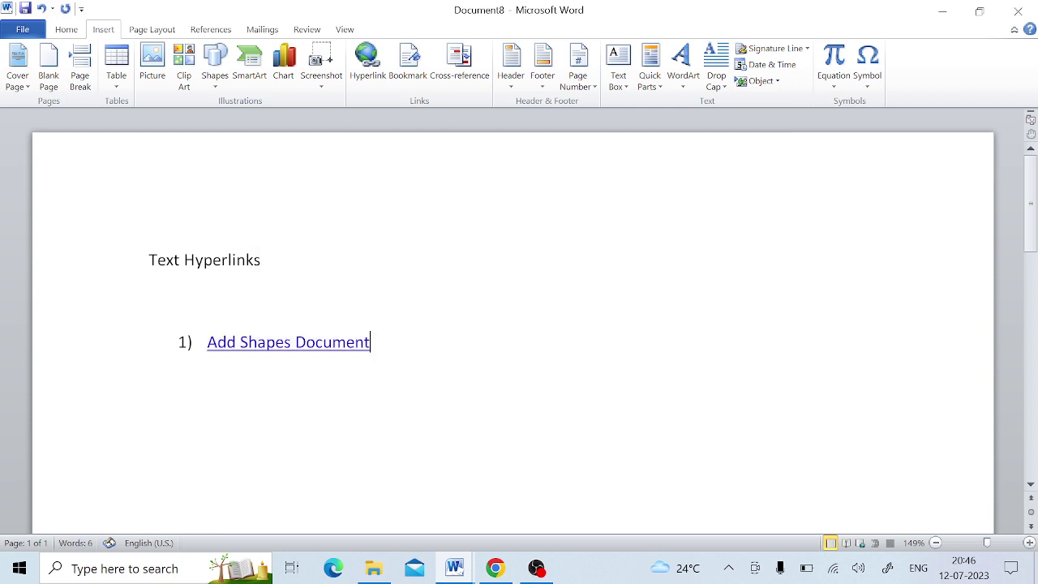
# Step: Add numbered item 2 reading 'Add SmartArt - Video link'
pyautogui.press('Return')
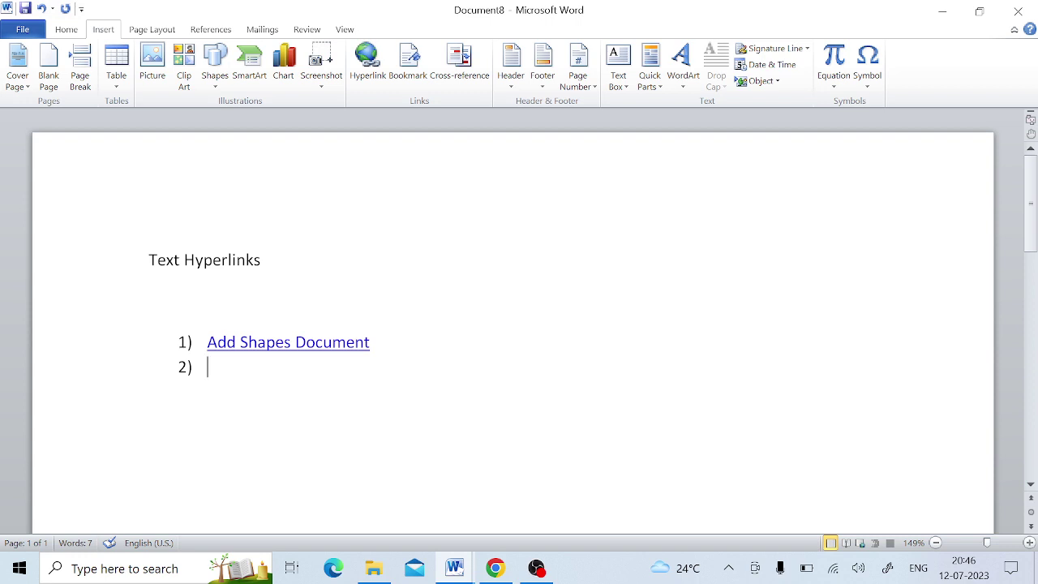
pyautogui.write('Ad')
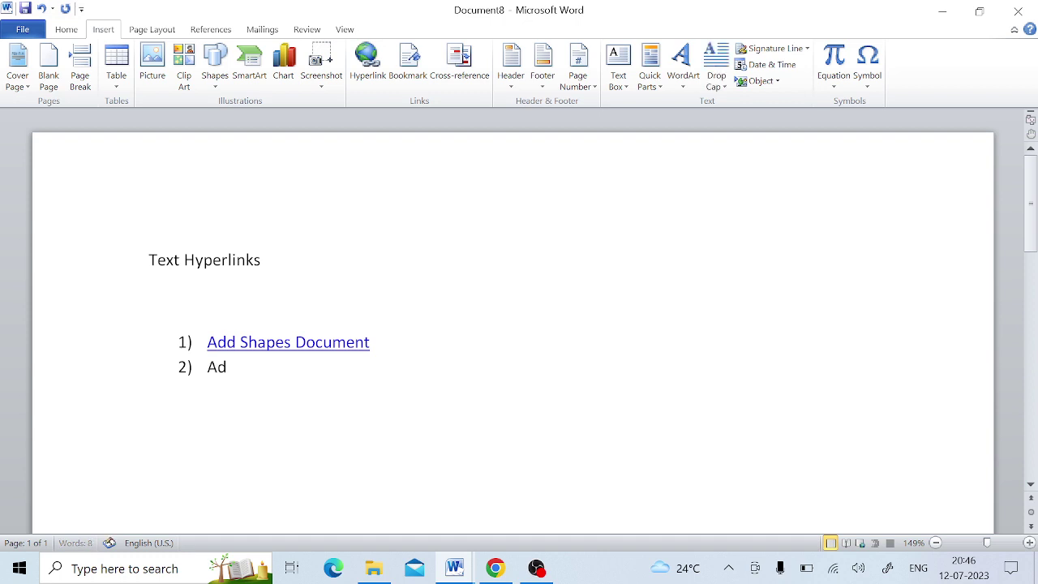
pyautogui.write('d ')
pyautogui.write('Smart')
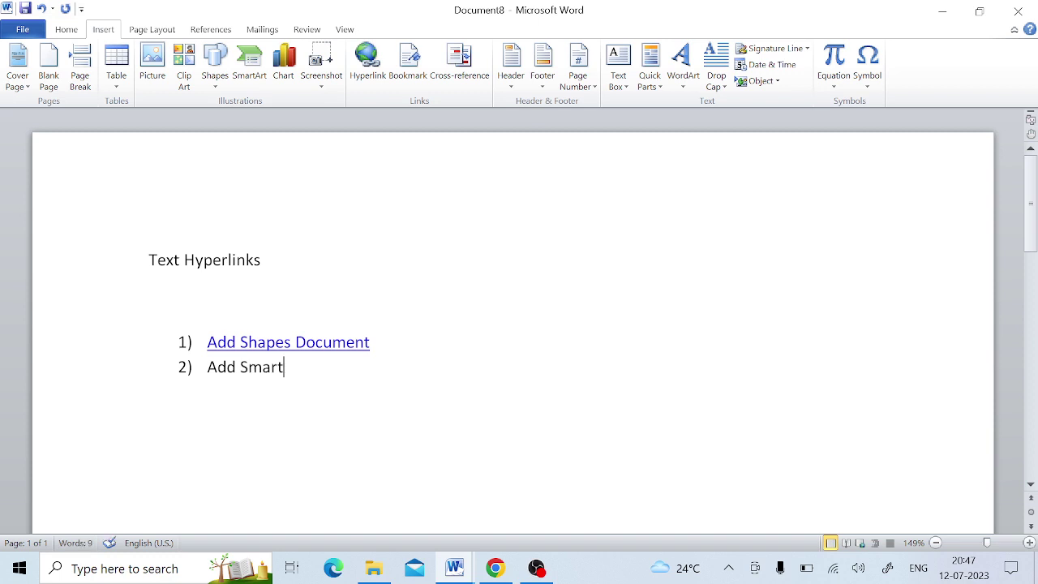
pyautogui.write('Art ')
pyautogui.write(' - ')
pyautogui.write('Vi')
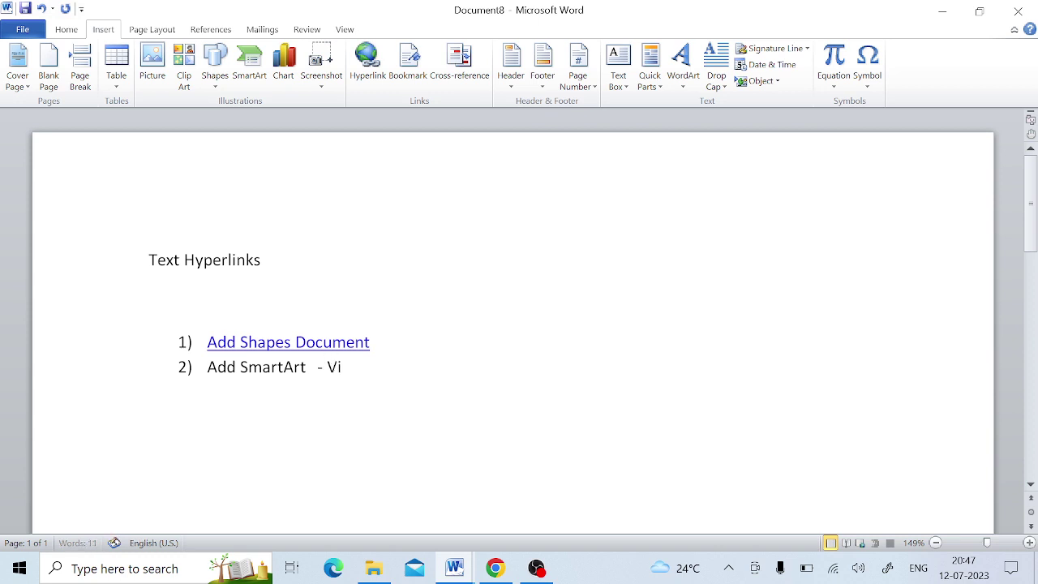
pyautogui.write('do')
pyautogui.press('BackSpace')
pyautogui.press('BackSpace')
pyautogui.write('deo ')
pyautogui.write('lin')
pyautogui.write('k')
# Step: Add numbered item 3 reading 'This is online line Google com'
pyautogui.press('Return')
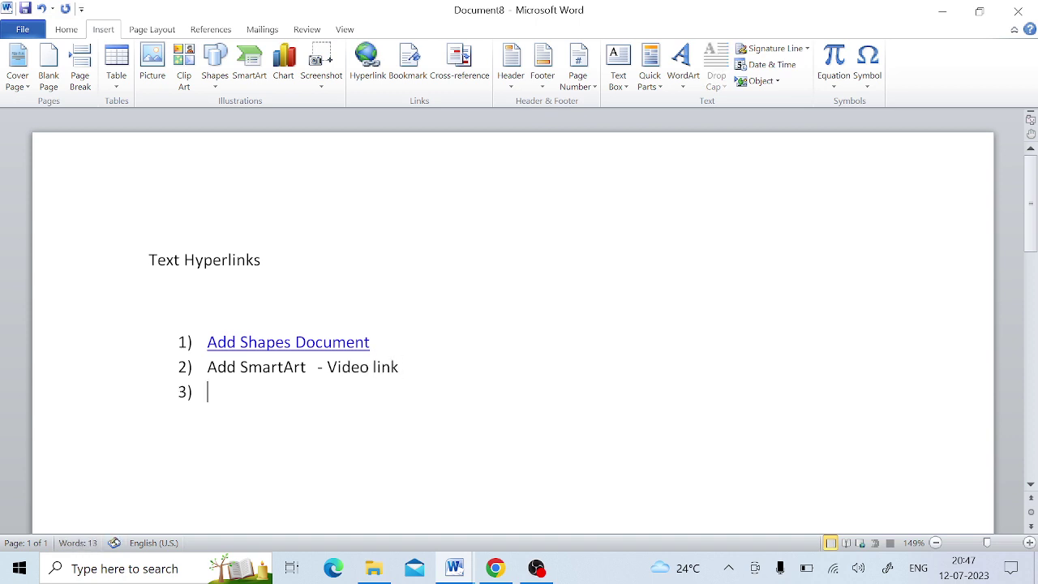
pyautogui.write('3')
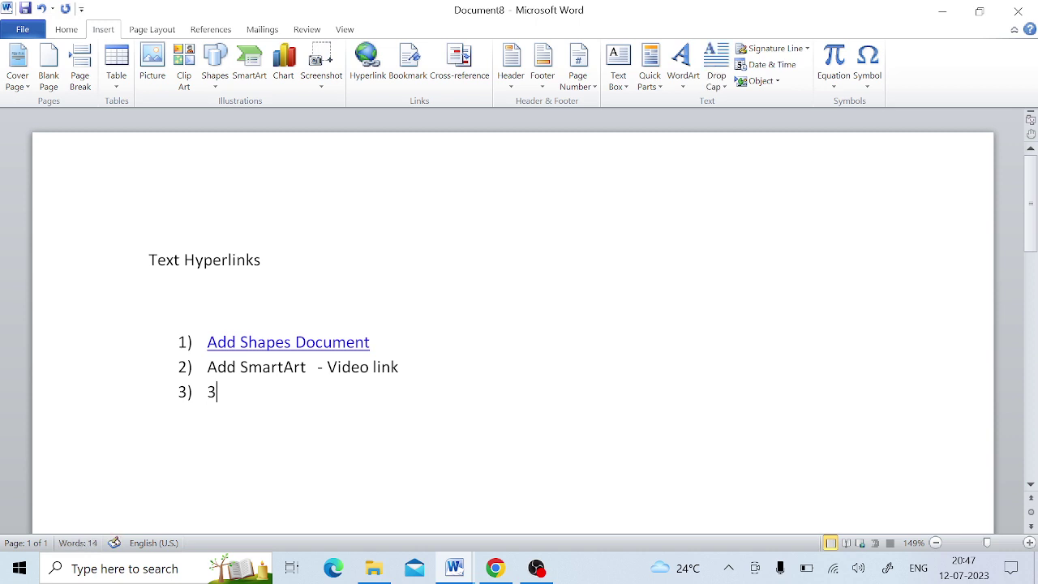
pyautogui.press('BackSpace')
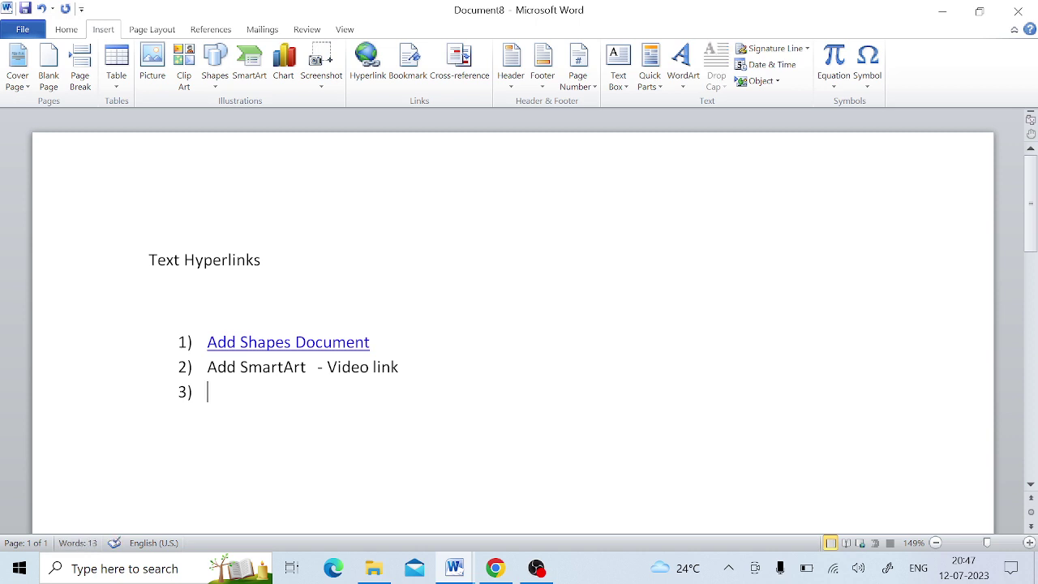
pyautogui.write('This ')
pyautogui.write('is online ')
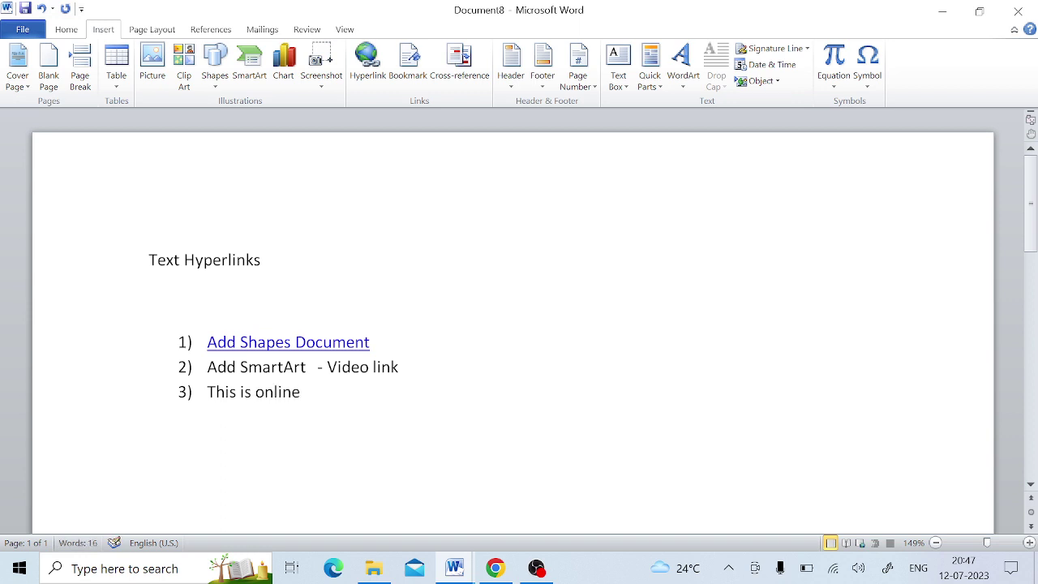
pyautogui.write('lin')
pyautogui.write('e Go')
pyautogui.write('ogle')
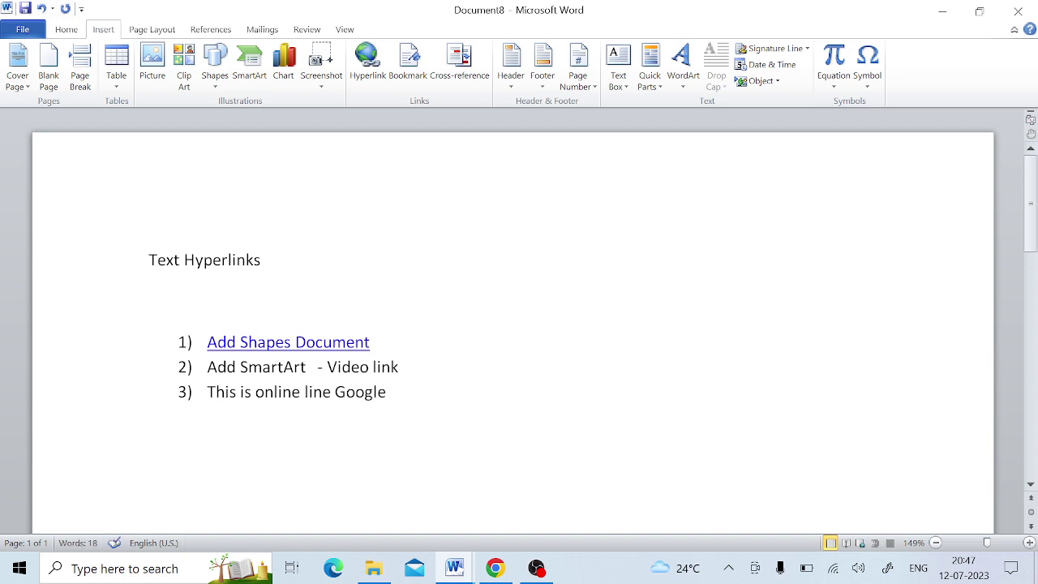
pyautogui.write(' com')
# Step: Hyperlink 'Add SmartArt' to the 'Made with Clipchamp.mp4' Add Shapes video in Documents
pyautogui.click(208, 367)
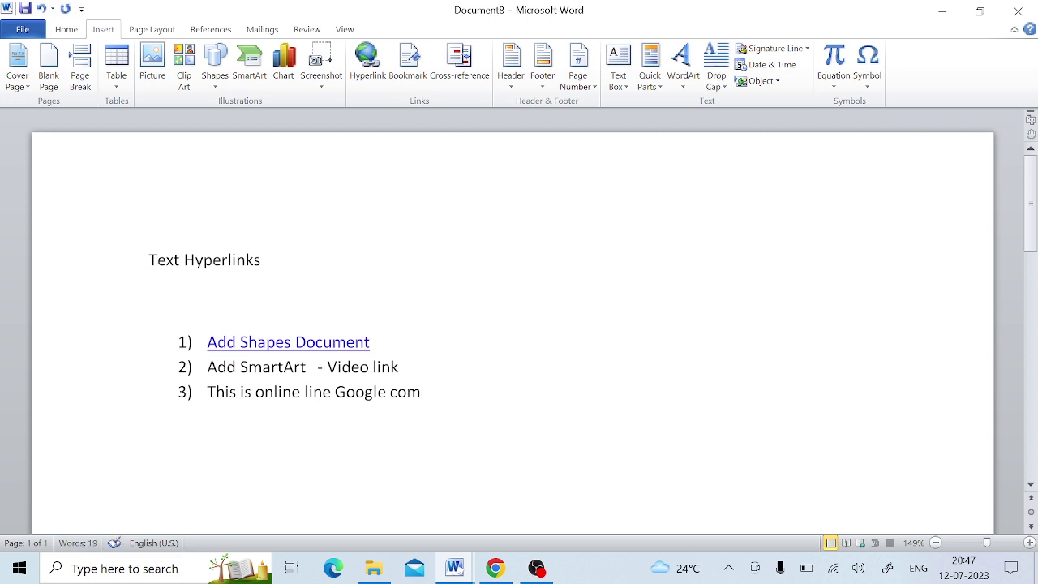
pyautogui.hotkey('shift', 'Right')
pyautogui.hotkey('shift', 'Right')
pyautogui.hotkey('shift', 'Right')
pyautogui.hotkey('shift', 'Right')
pyautogui.hotkey('shift', 'Right')
pyautogui.hotkey('shift', 'Right')
pyautogui.hotkey('shift', 'Right')
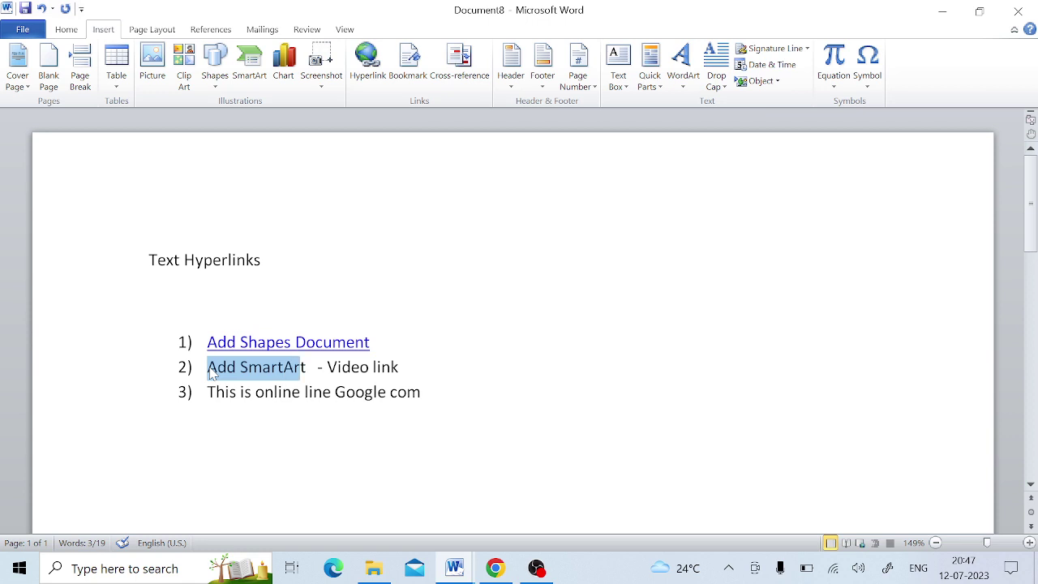
pyautogui.hotkey('shift', 'Right')
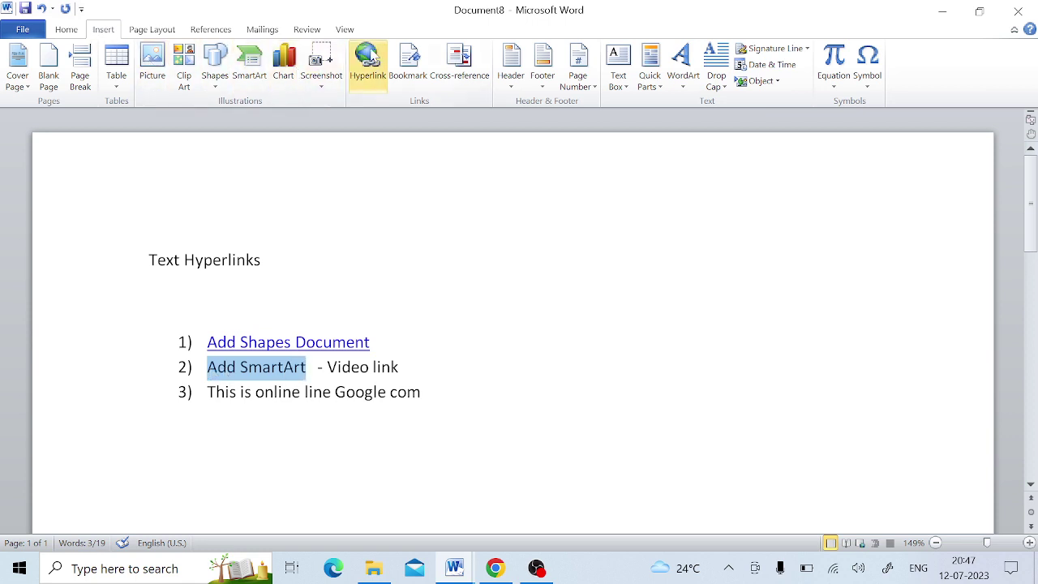
pyautogui.click(367, 55)
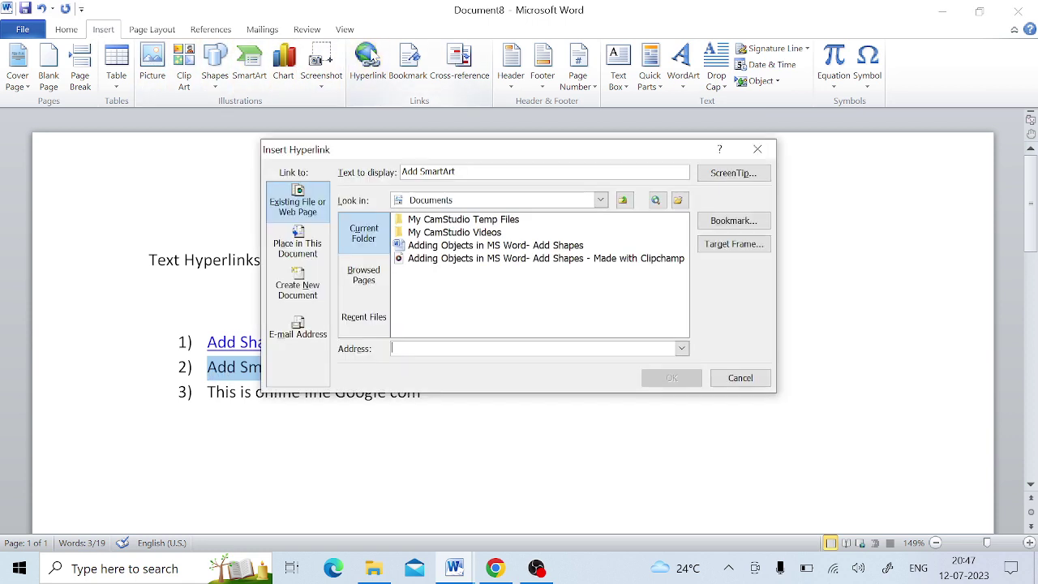
pyautogui.click(459, 288)
pyautogui.click(451, 260)
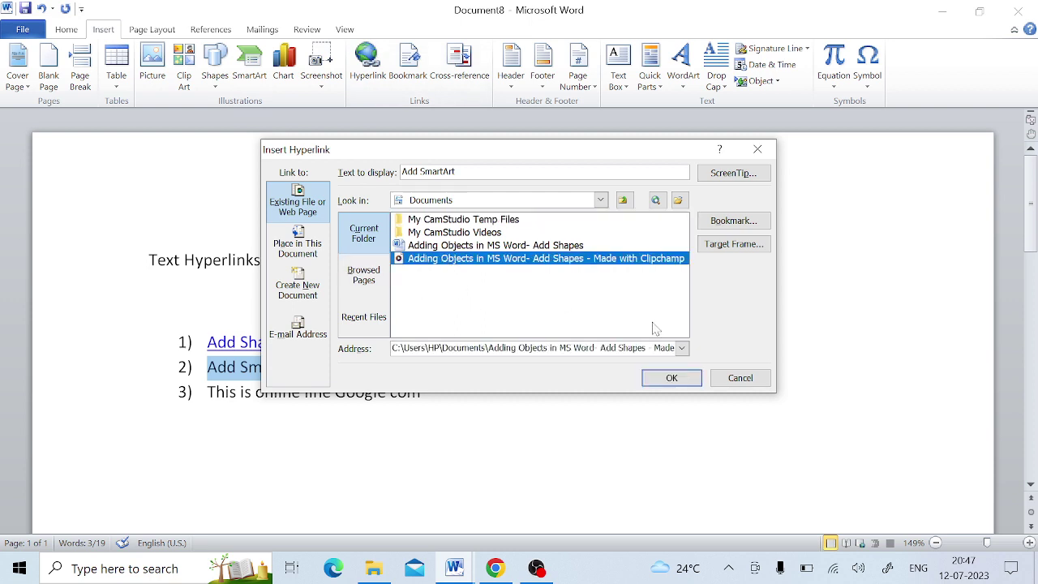
pyautogui.click(671, 378)
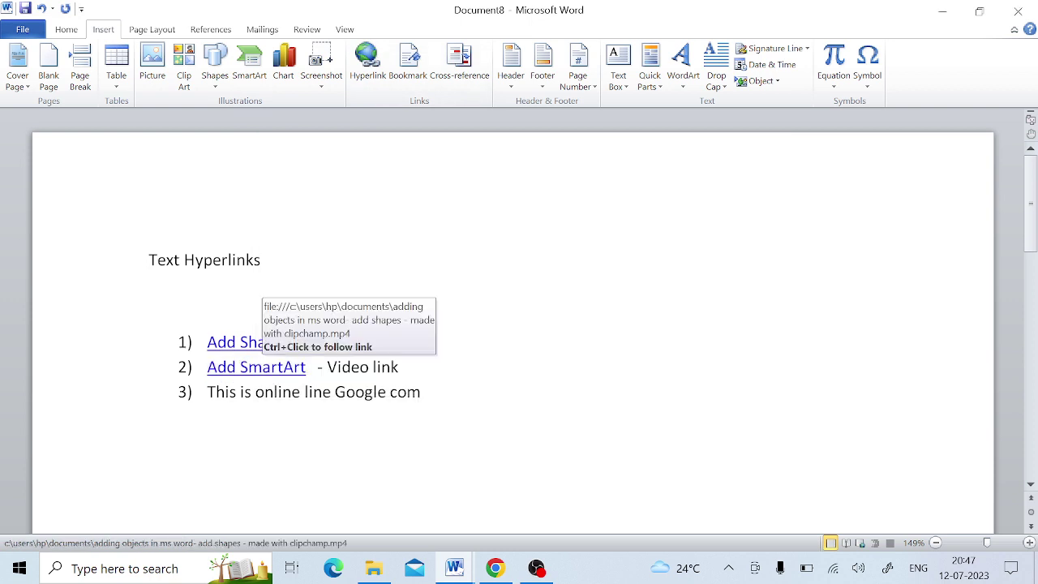
pyautogui.moveTo(207, 392); pyautogui.dragTo(240, 392)
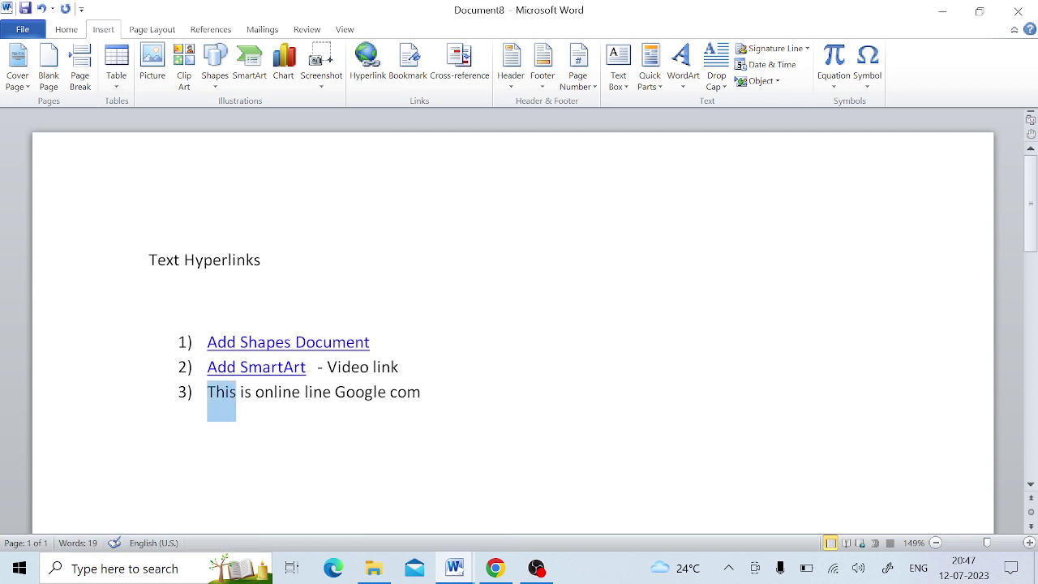
pyautogui.moveTo(335, 392); pyautogui.dragTo(414, 395)
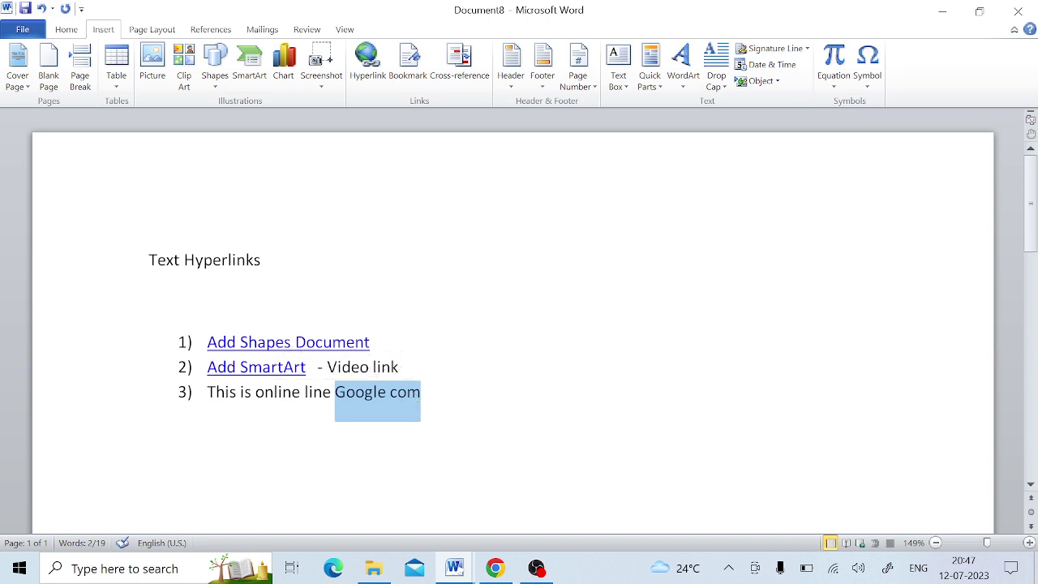
pyautogui.click(367, 65)
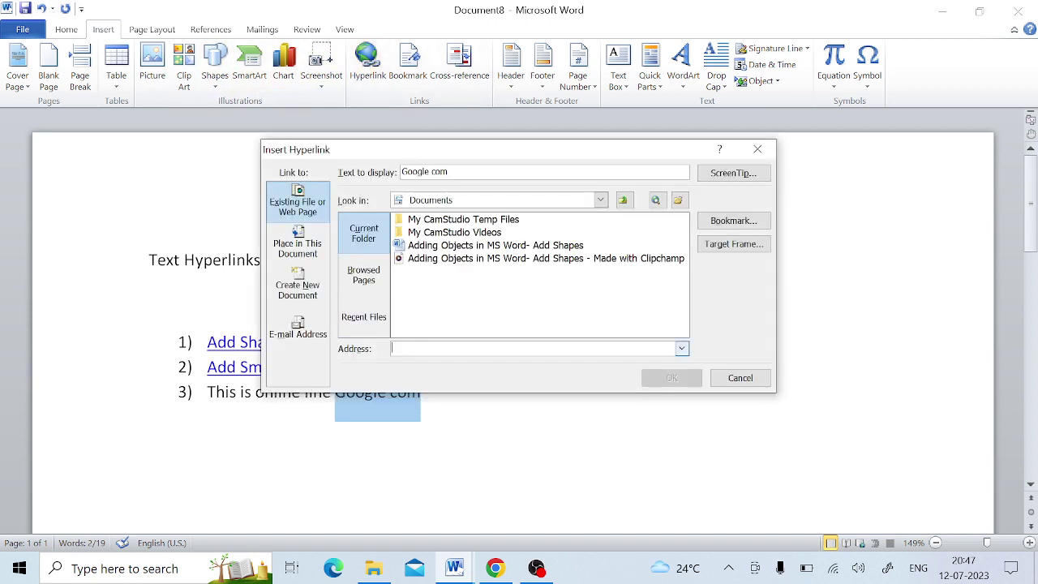
pyautogui.write('www')
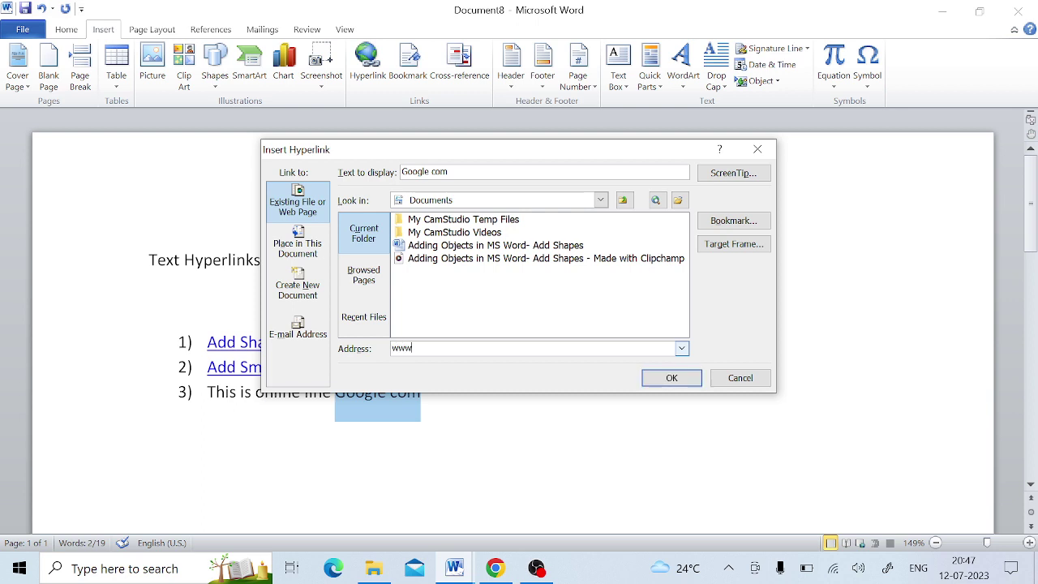
pyautogui.write('.google')
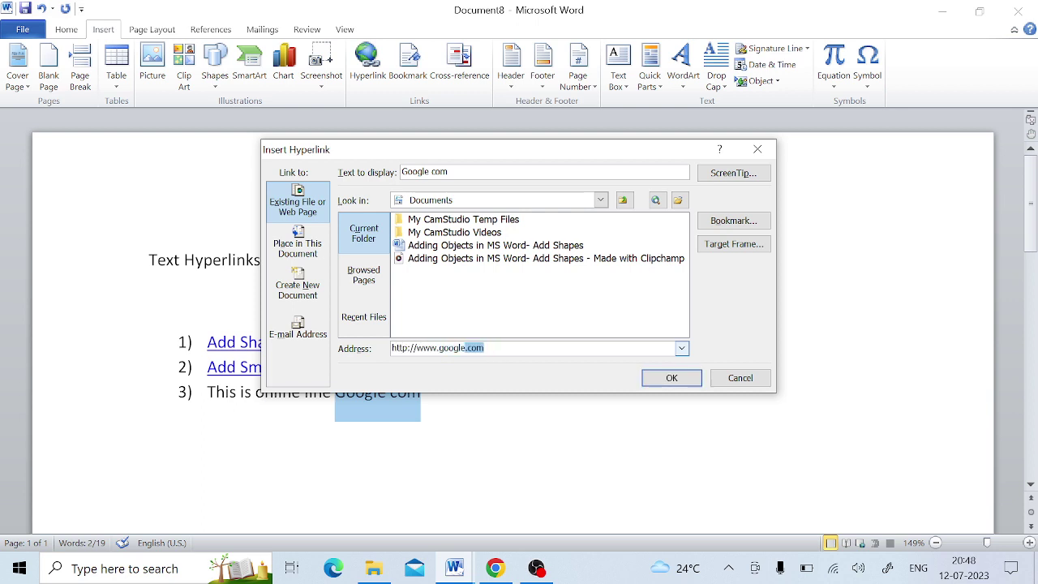
pyautogui.write('.com')
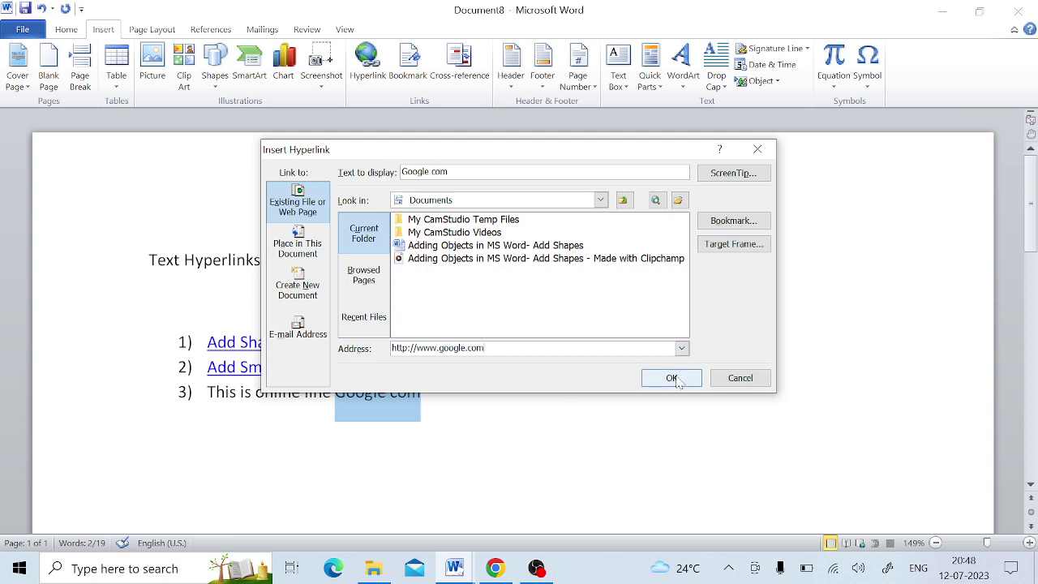
pyautogui.click(673, 379)
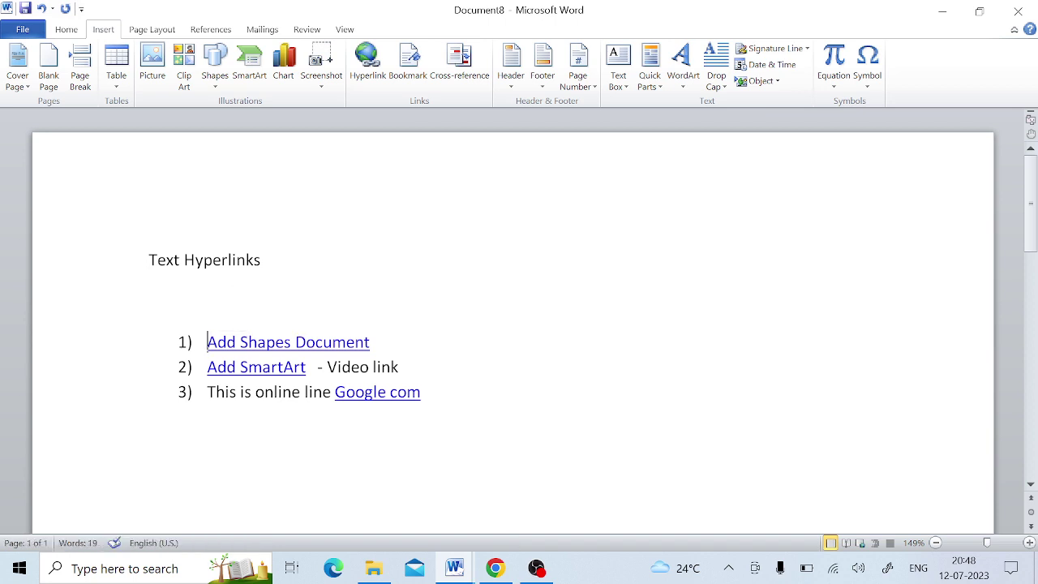
# Step: Dismiss a shortcut menu and switch to the Add Shapes document
pyautogui.rightClick(379, 300)
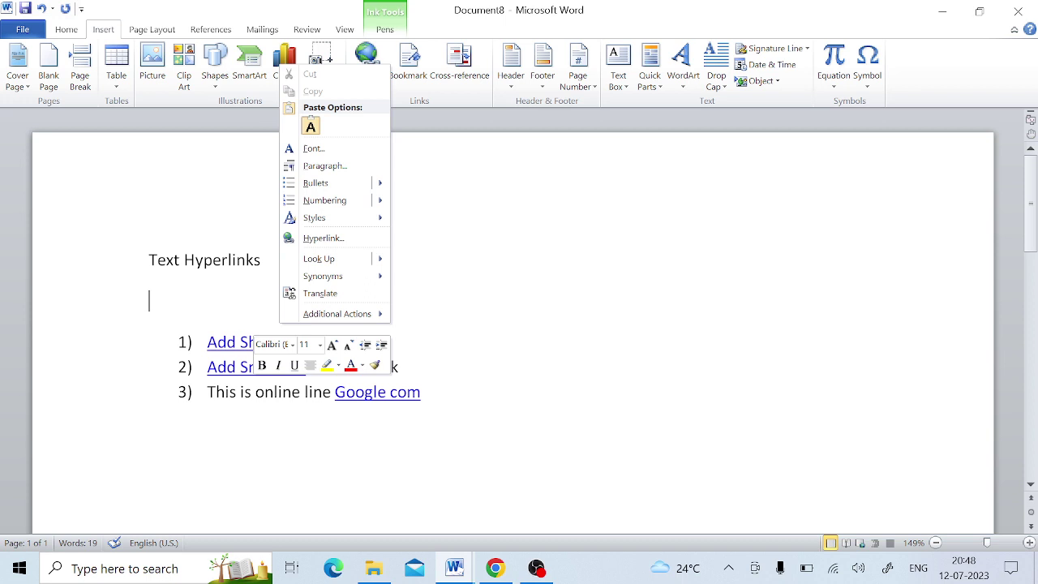
pyautogui.press('Escape')
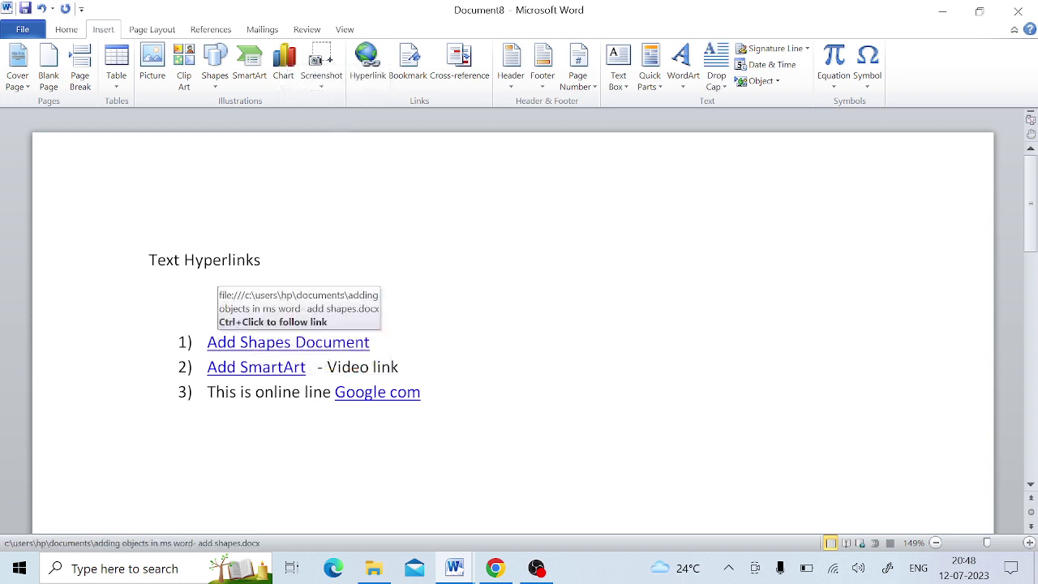
pyautogui.hotkey('alt', 'Tab')
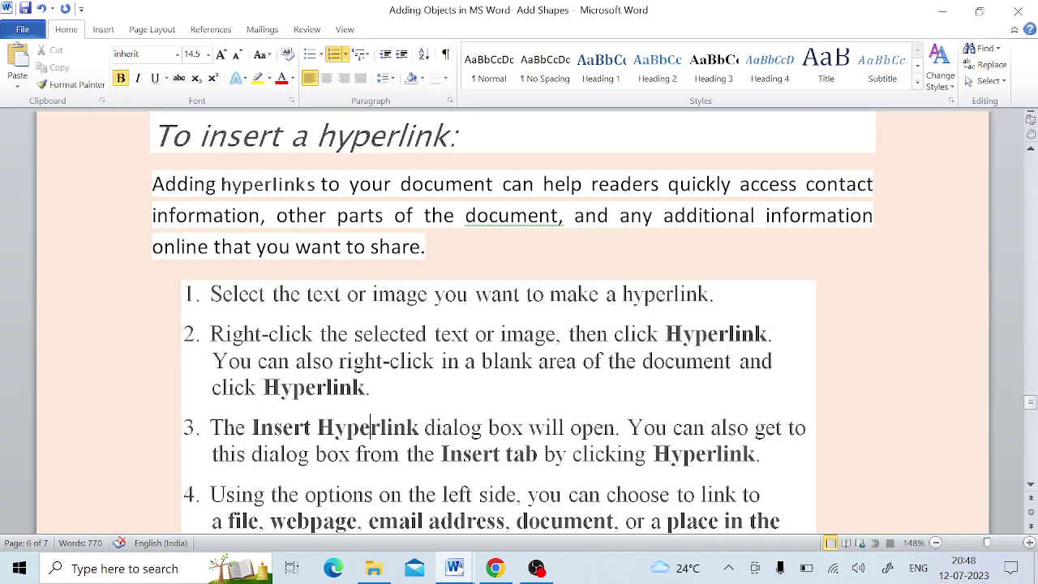
# Step: Add the line 'Open hyperlink' below step 7 in the Add Shapes document
pyautogui.scroll(-3, 365, 507)
pyautogui.scroll(-1, 371, 508)
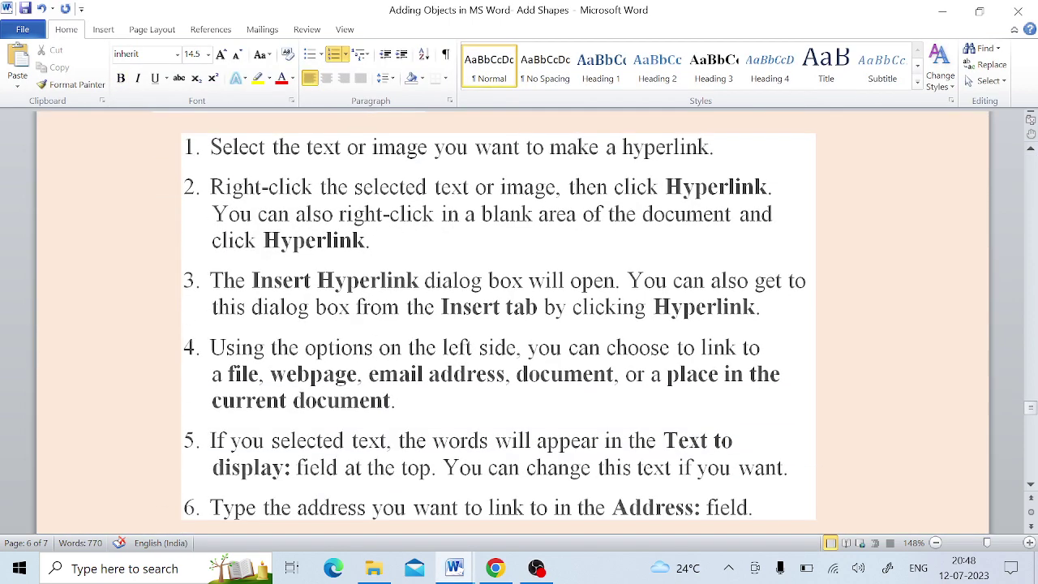
pyautogui.scroll(-5, 371, 508)
pyautogui.click(220, 349)
pyautogui.press('Down')
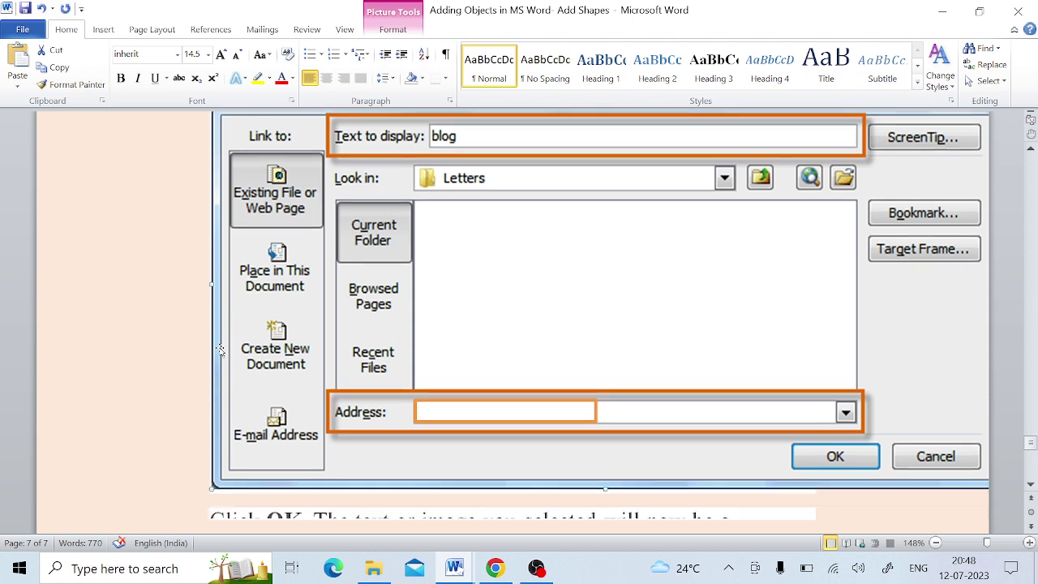
pyautogui.press('Down')
pyautogui.press('Down')
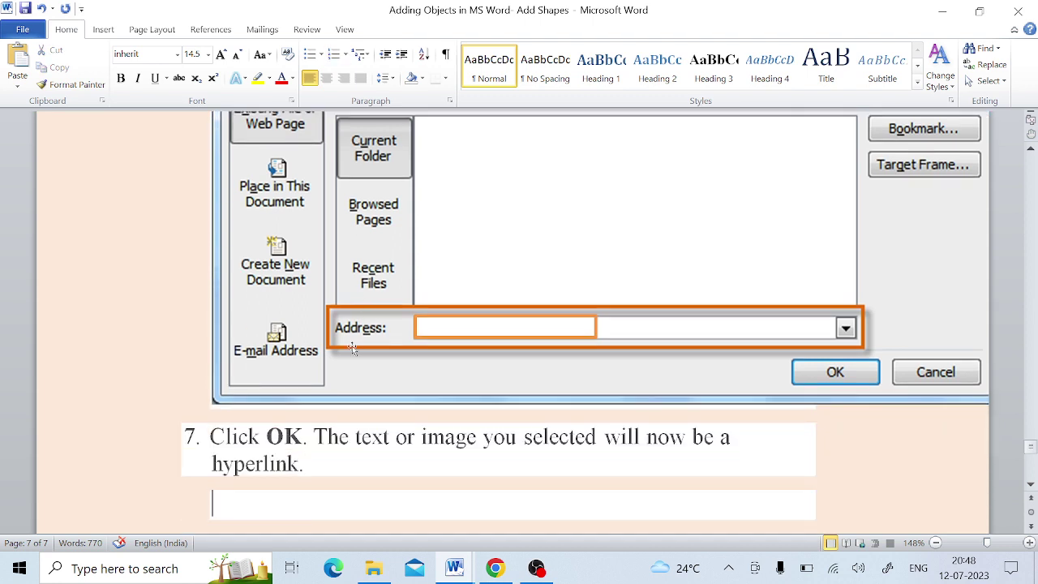
pyautogui.click(640, 435)
pyautogui.press('Down')
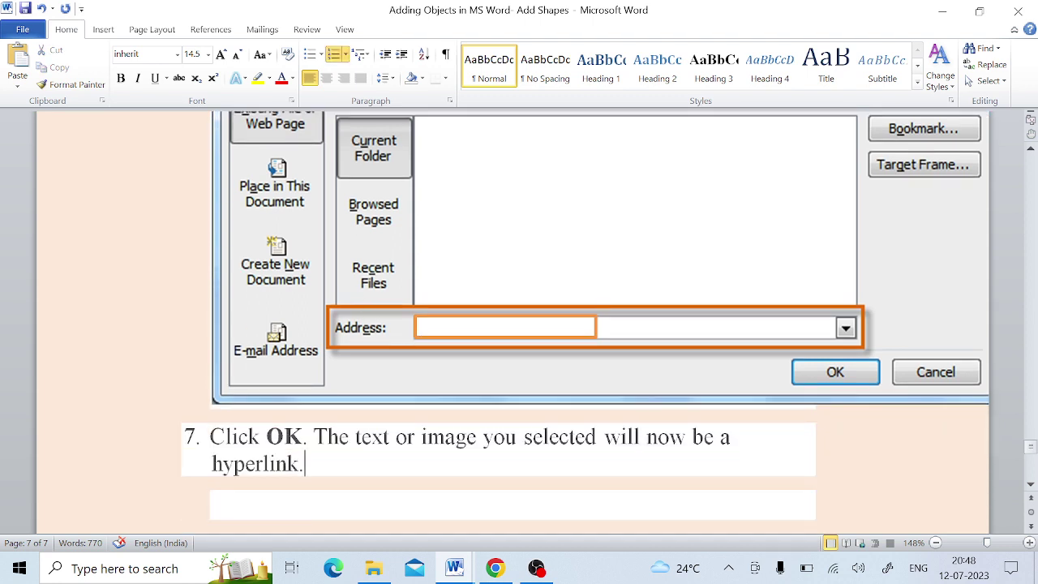
pyautogui.press('Down')
pyautogui.press('Down')
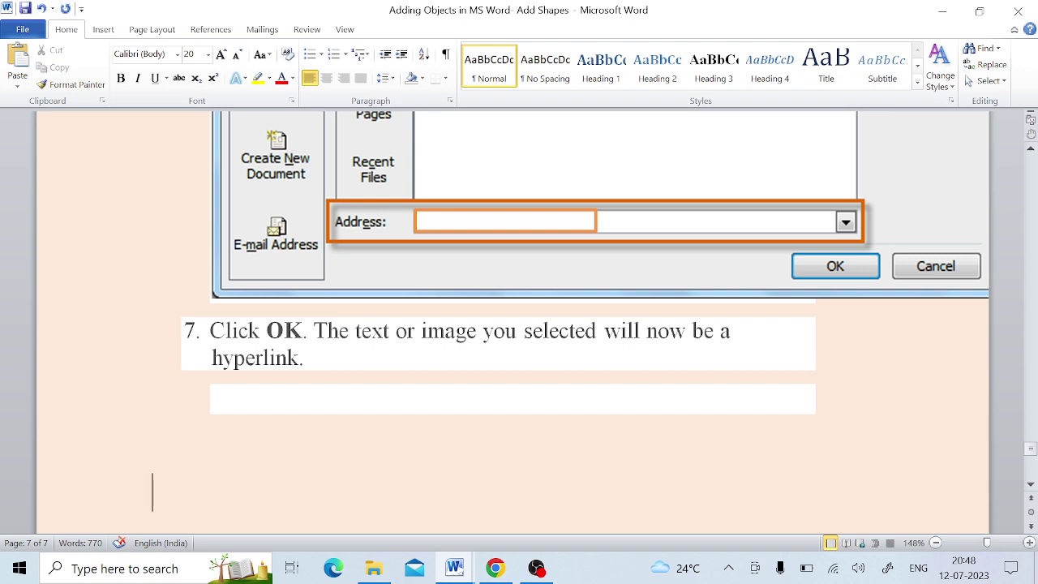
pyautogui.write('OPen ')
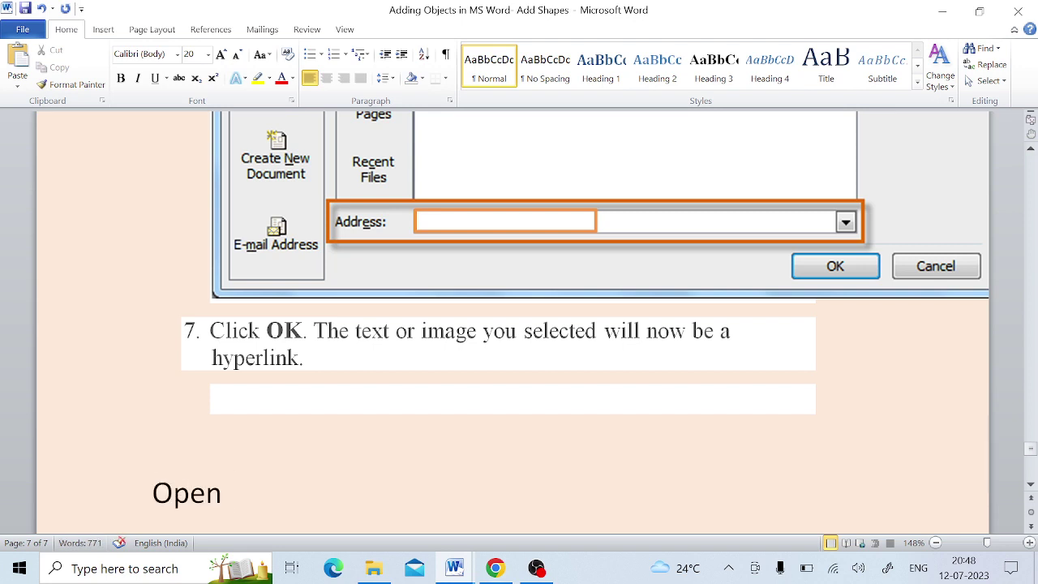
pyautogui.write('h')
pyautogui.write('ypr')
pyautogui.press('BackSpace')
pyautogui.write('erli')
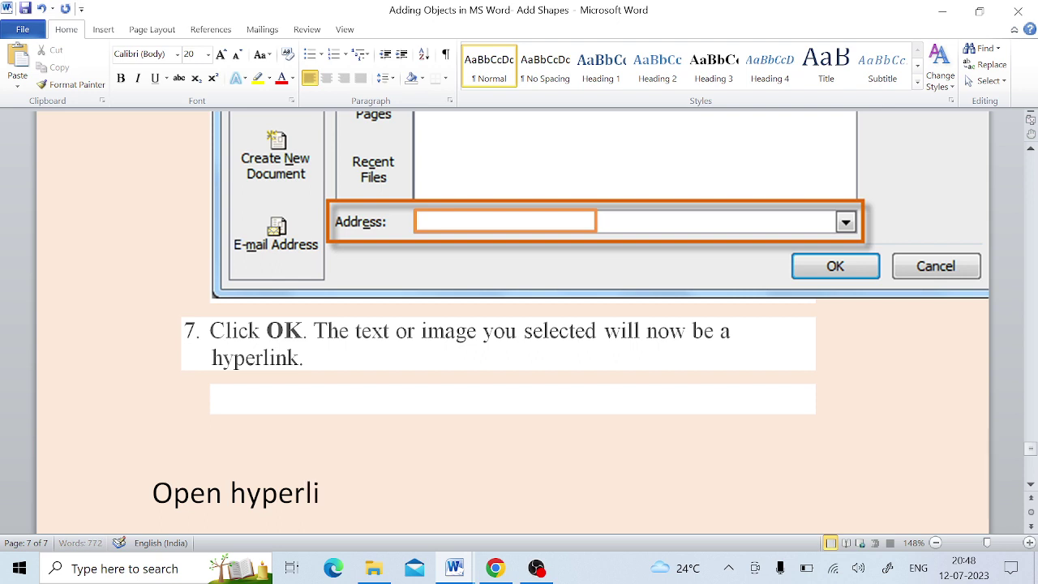
pyautogui.write('n')
pyautogui.write('k')
# Step: Add the line 'Press the Ctrl button and click' and return to Document8
pyautogui.press('Return')
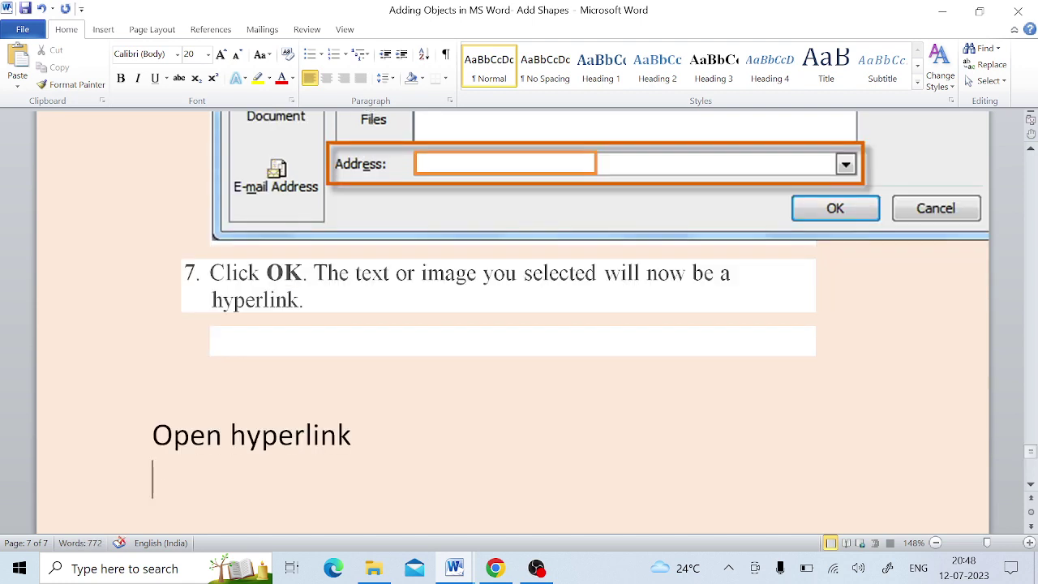
pyautogui.write('P')
pyautogui.write('ress th')
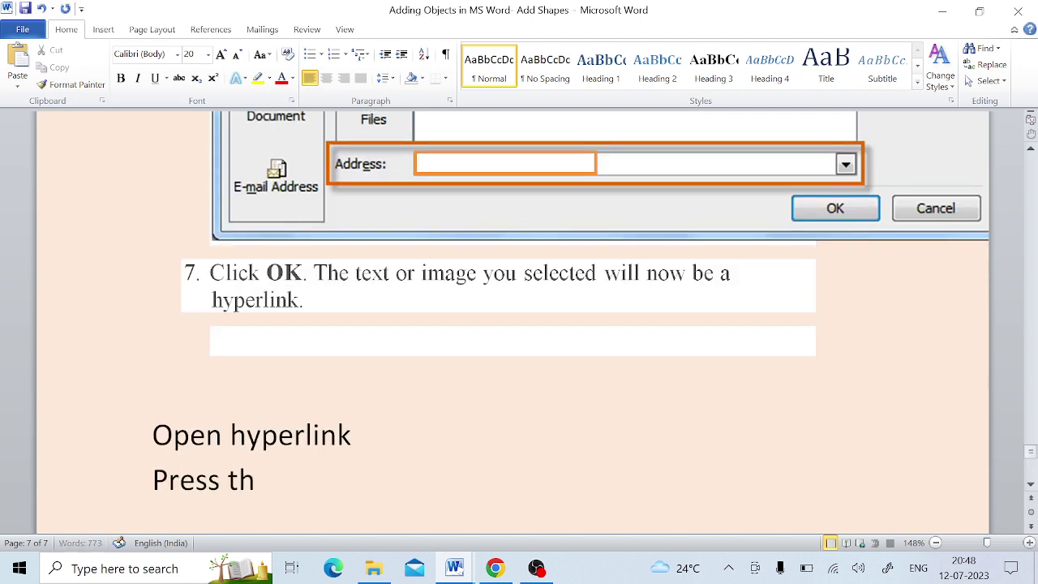
pyautogui.write('e Ct')
pyautogui.write('rl bu')
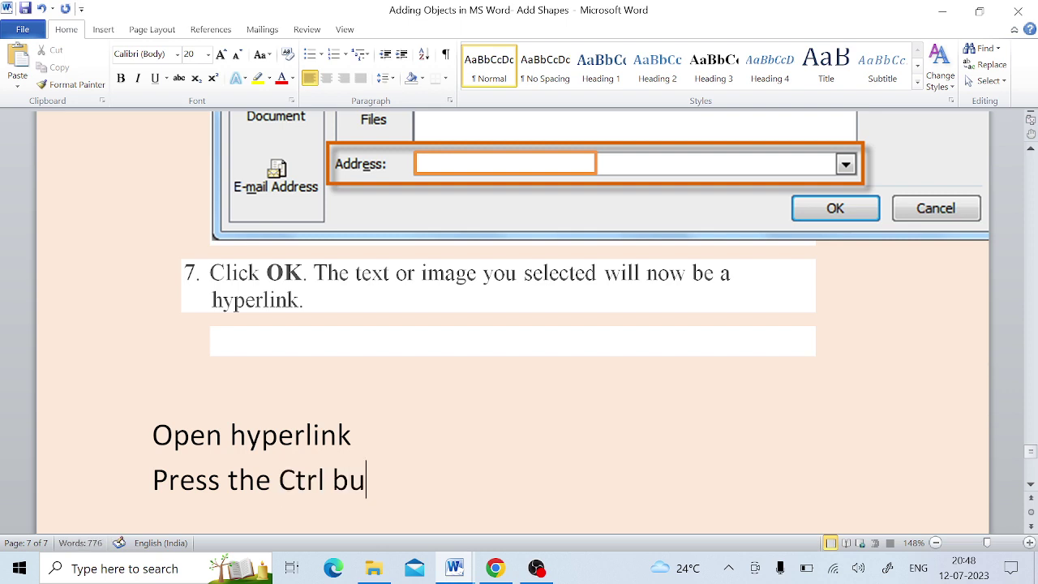
pyautogui.write('tto')
pyautogui.write('n a')
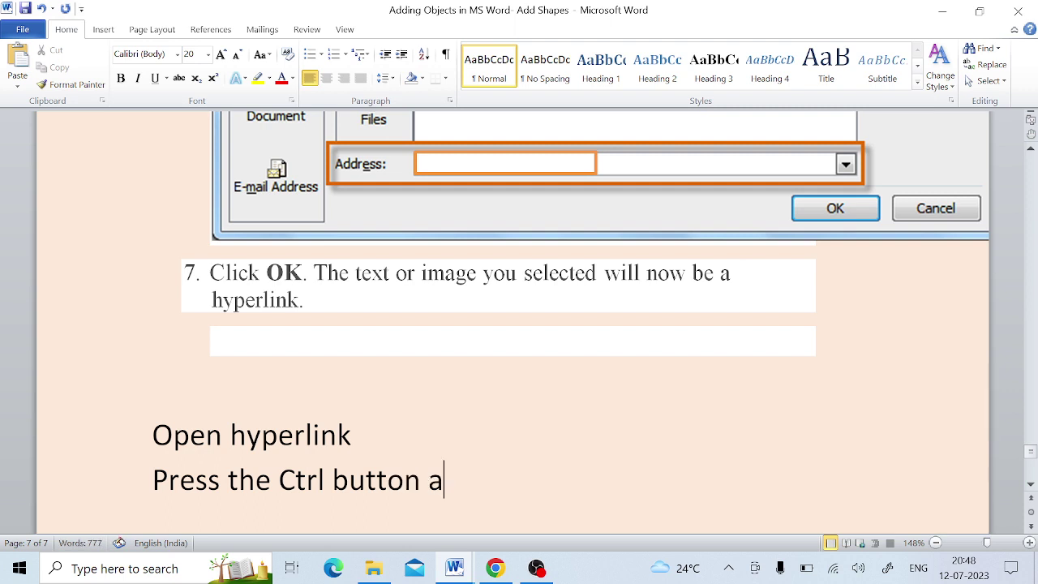
pyautogui.write('d')
pyautogui.press('BackSpace')
pyautogui.write('n')
pyautogui.write('d clic')
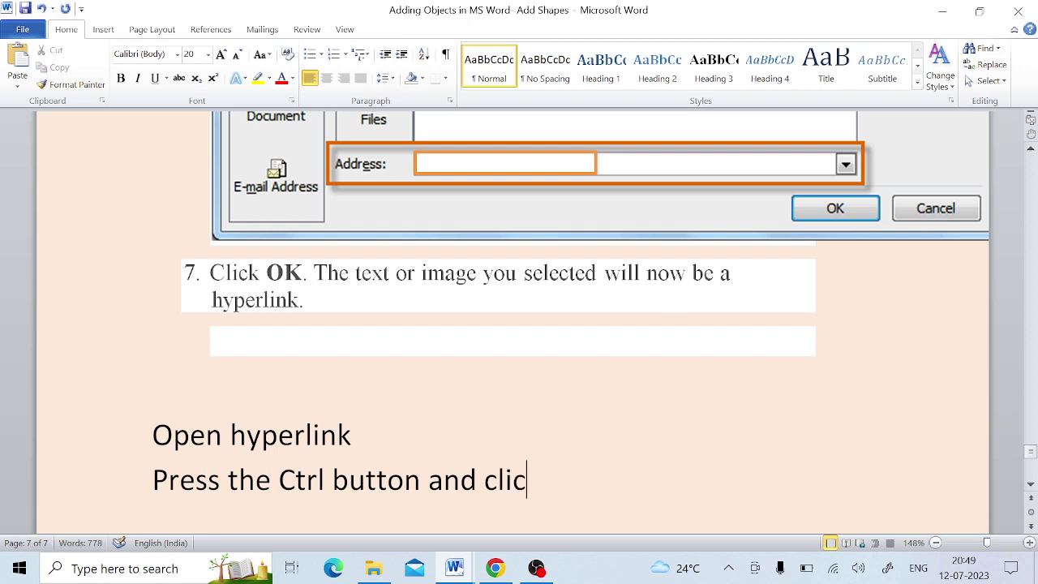
pyautogui.write('k')
pyautogui.hotkey('alt', 'Tab')
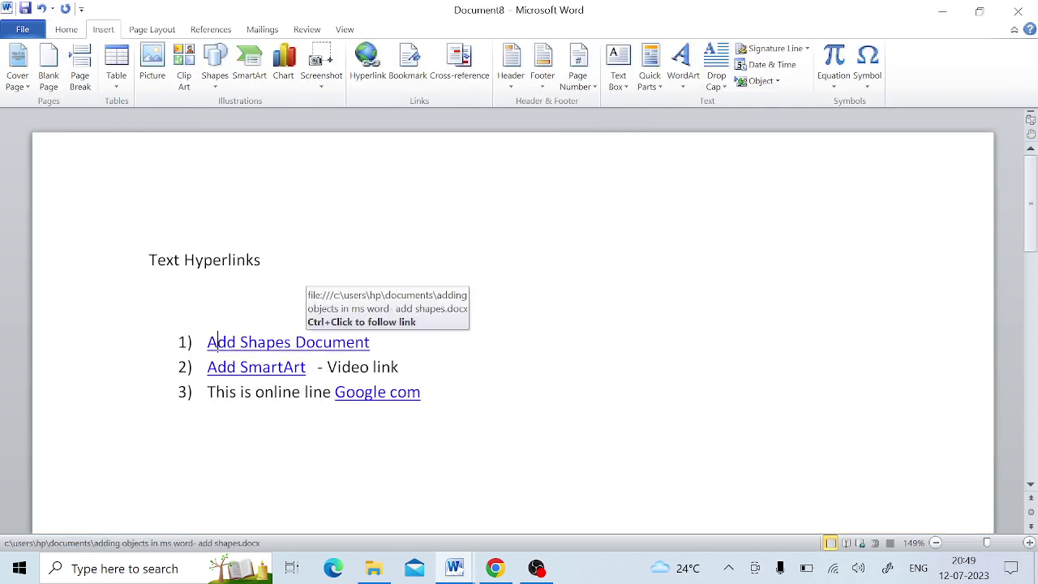
# Step: Follow the 'Add Shapes Document' link past the warning, then close the opened document
pyautogui.keyDown('ctrl'); pyautogui.click(258, 345); pyautogui.keyUp('ctrl')
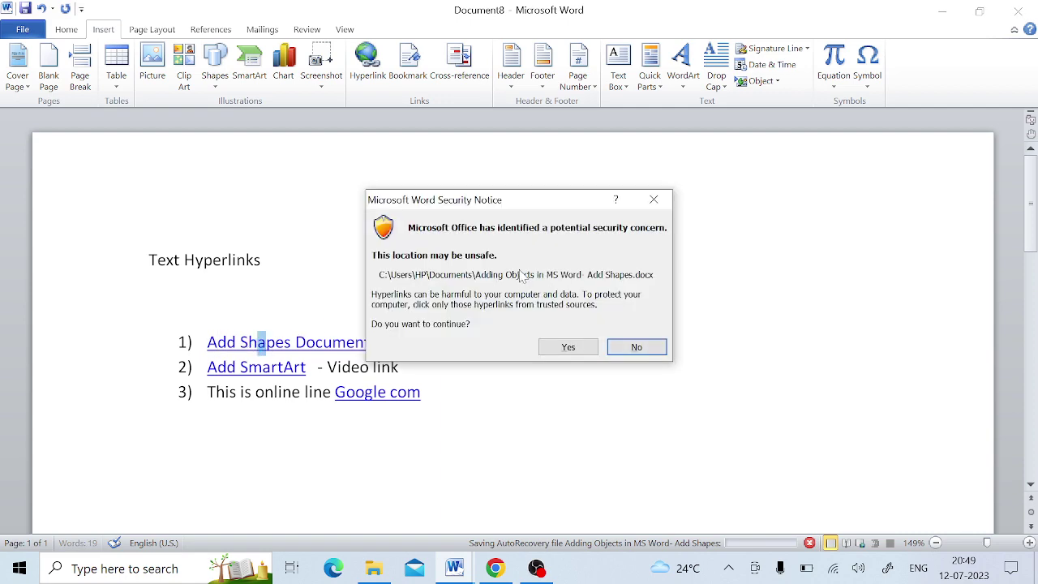
pyautogui.click(569, 348)
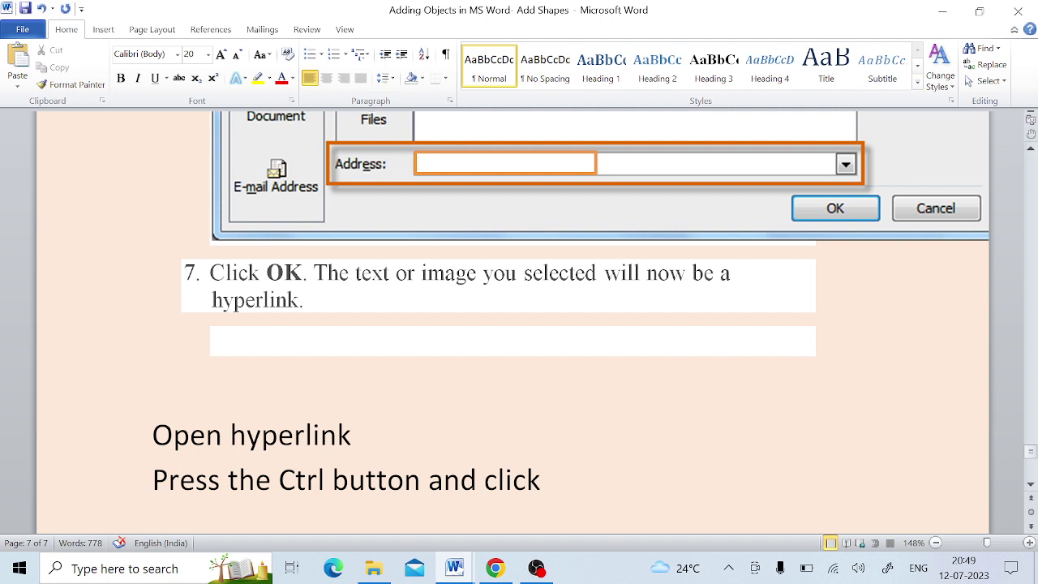
pyautogui.hotkey('alt', 'F4')
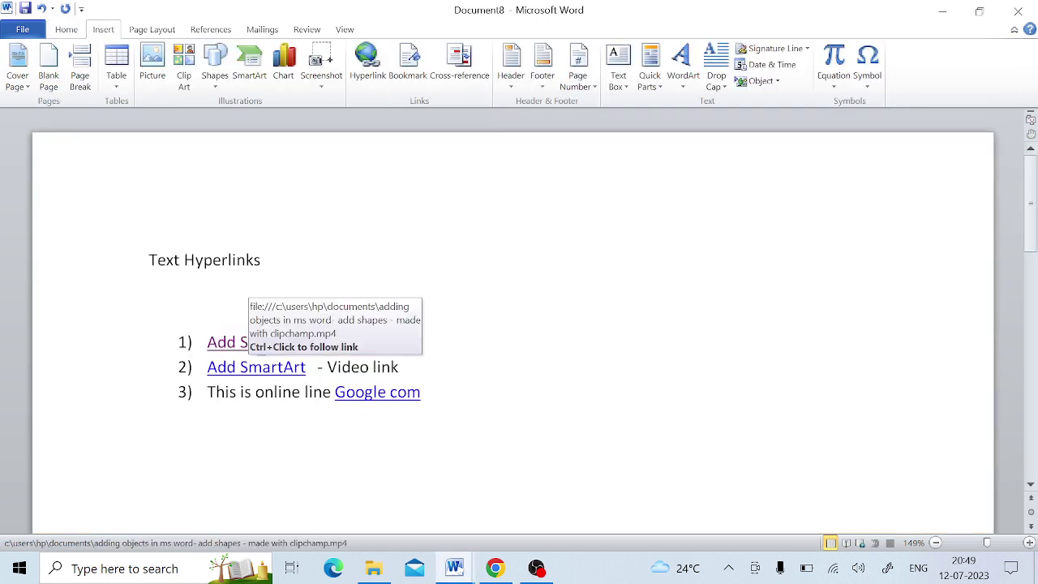
# Step: Follow the 'Add SmartArt' link to play the video in Media Player and skip ahead
pyautogui.keyDown('ctrl'); pyautogui.click(233, 373); pyautogui.keyUp('ctrl')
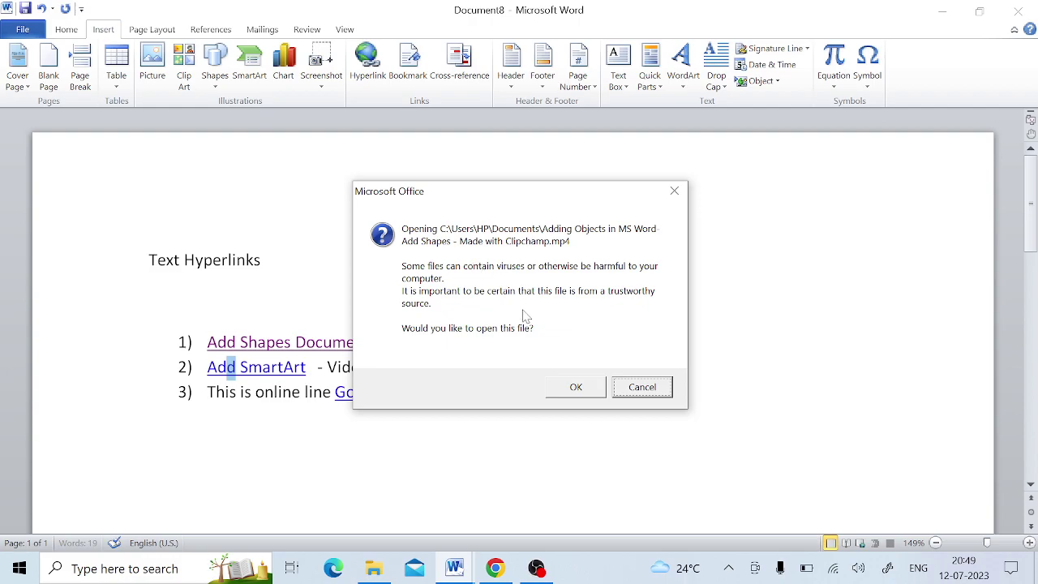
pyautogui.click(575, 387)
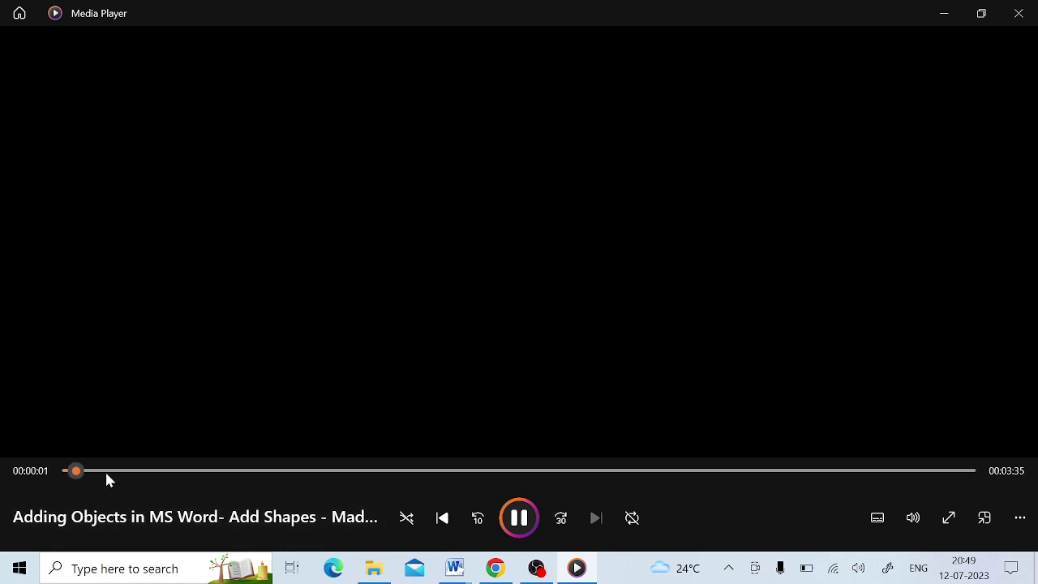
pyautogui.click(112, 471)
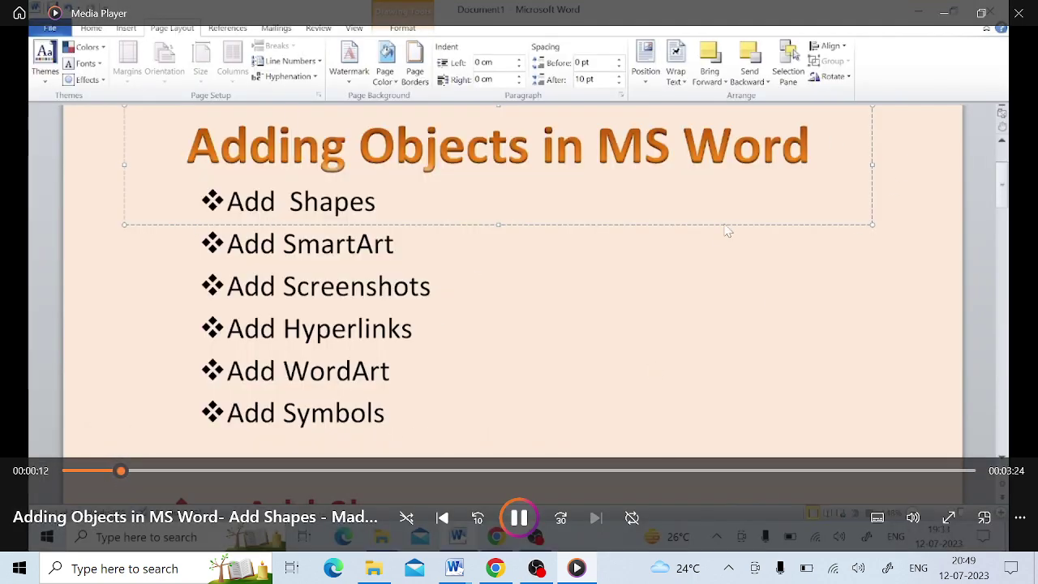
# Step: Close the video player, open the Google com link in Chrome, and return to Word
pyautogui.click(1019, 13)
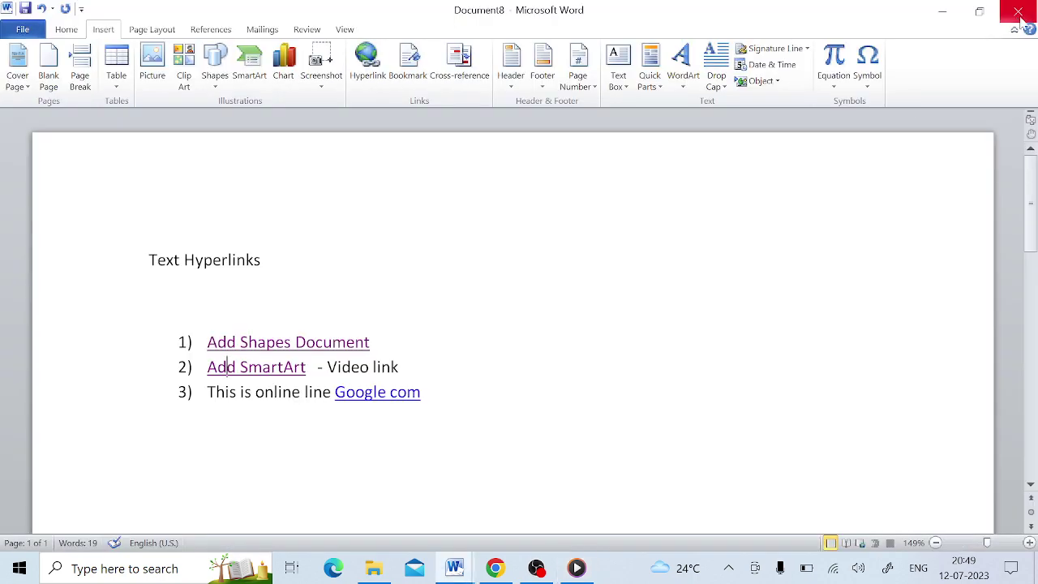
pyautogui.click(237, 392)
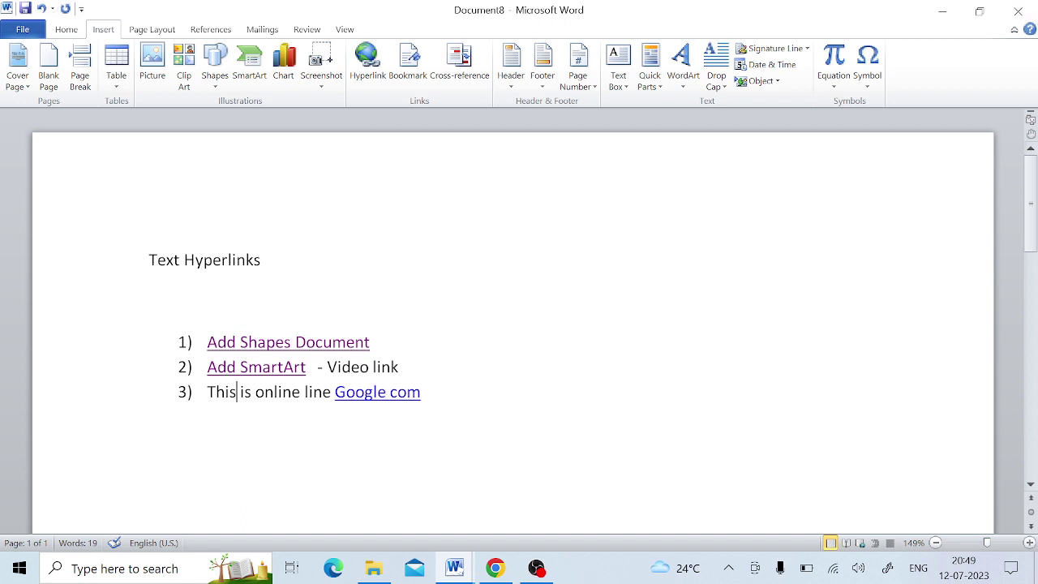
pyautogui.click(374, 395)
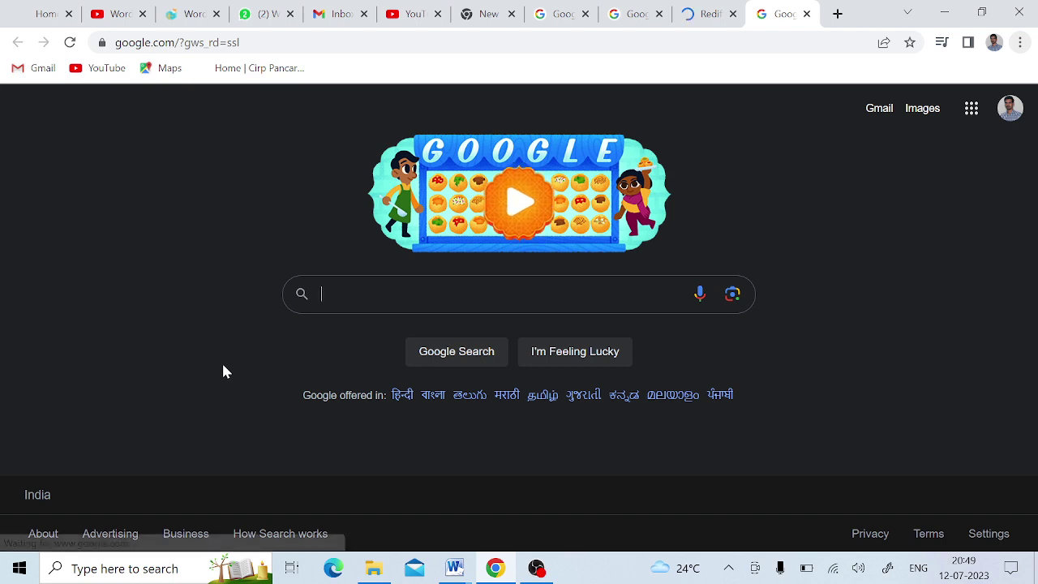
pyautogui.hotkey('alt', 'Tab')
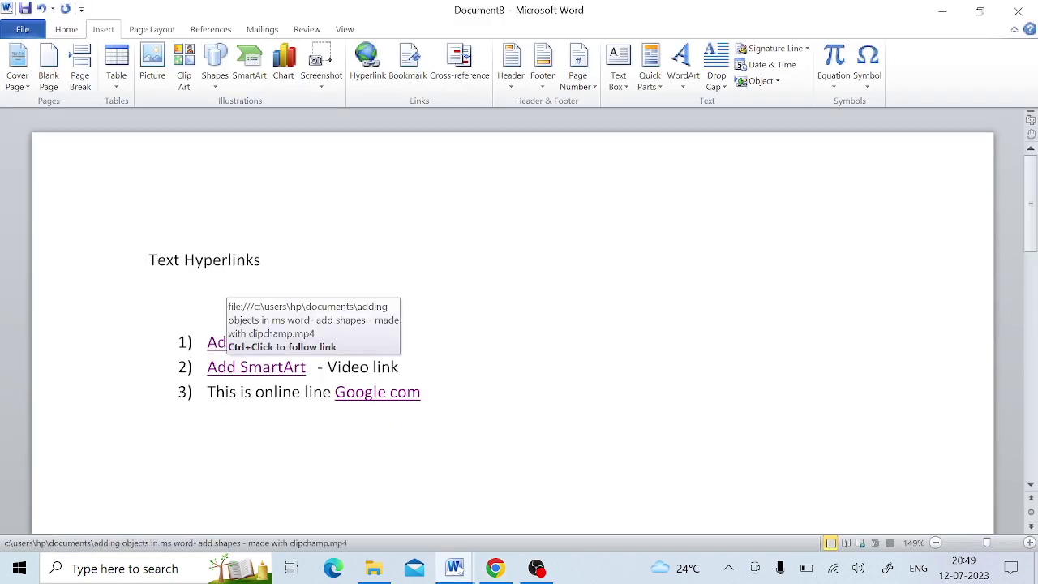
pyautogui.click(374, 392)
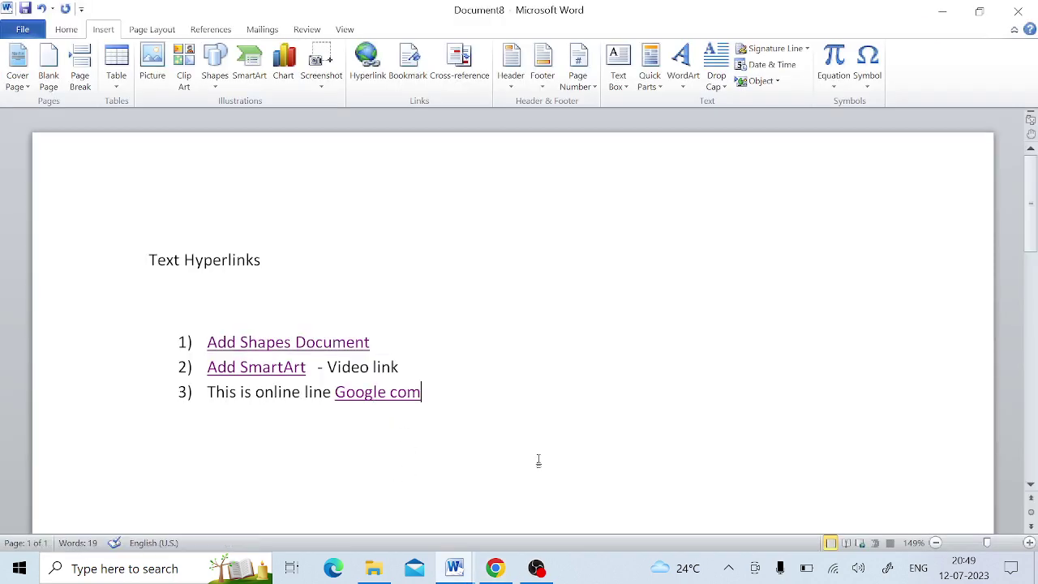
pyautogui.moveTo(455, 568)
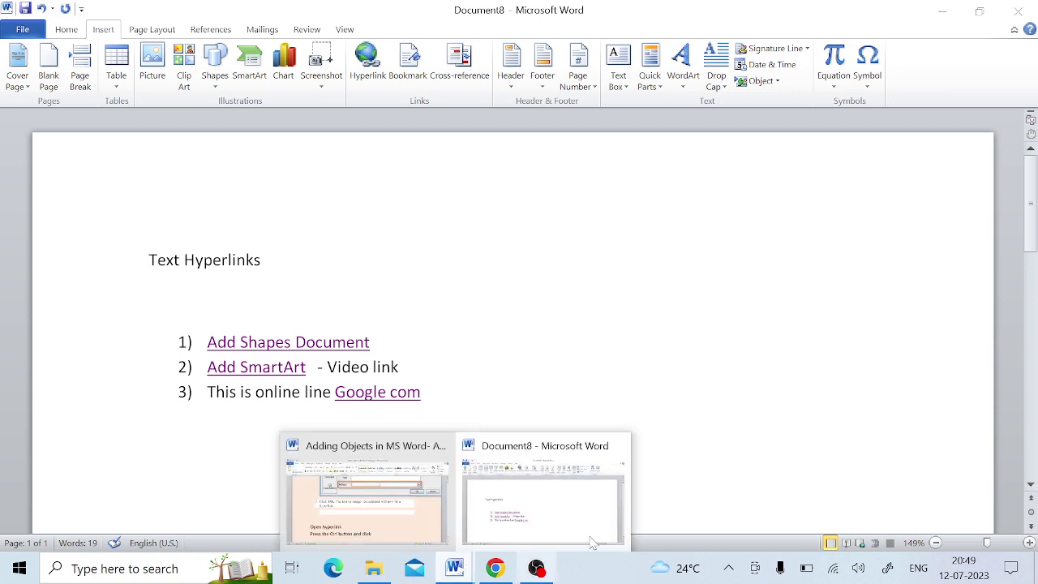
pyautogui.click(349, 490)
pyautogui.click(304, 300)
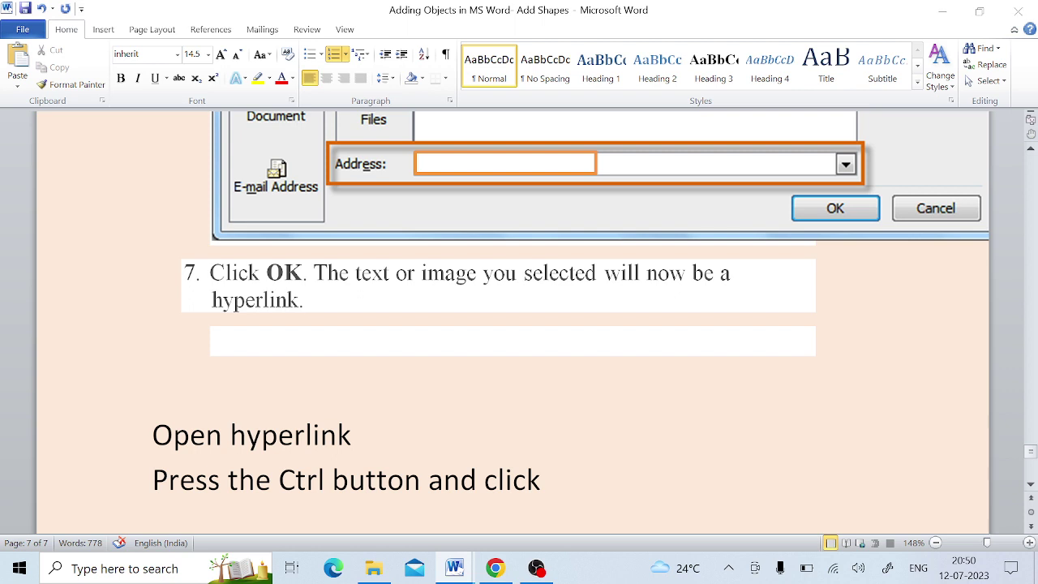
pyautogui.hotkey('alt', 'Tab')
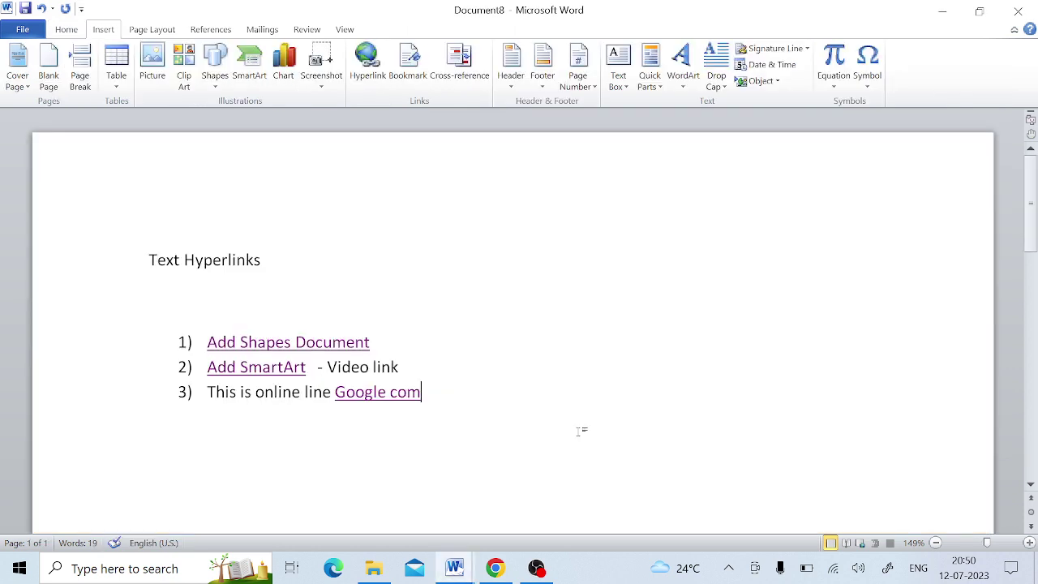